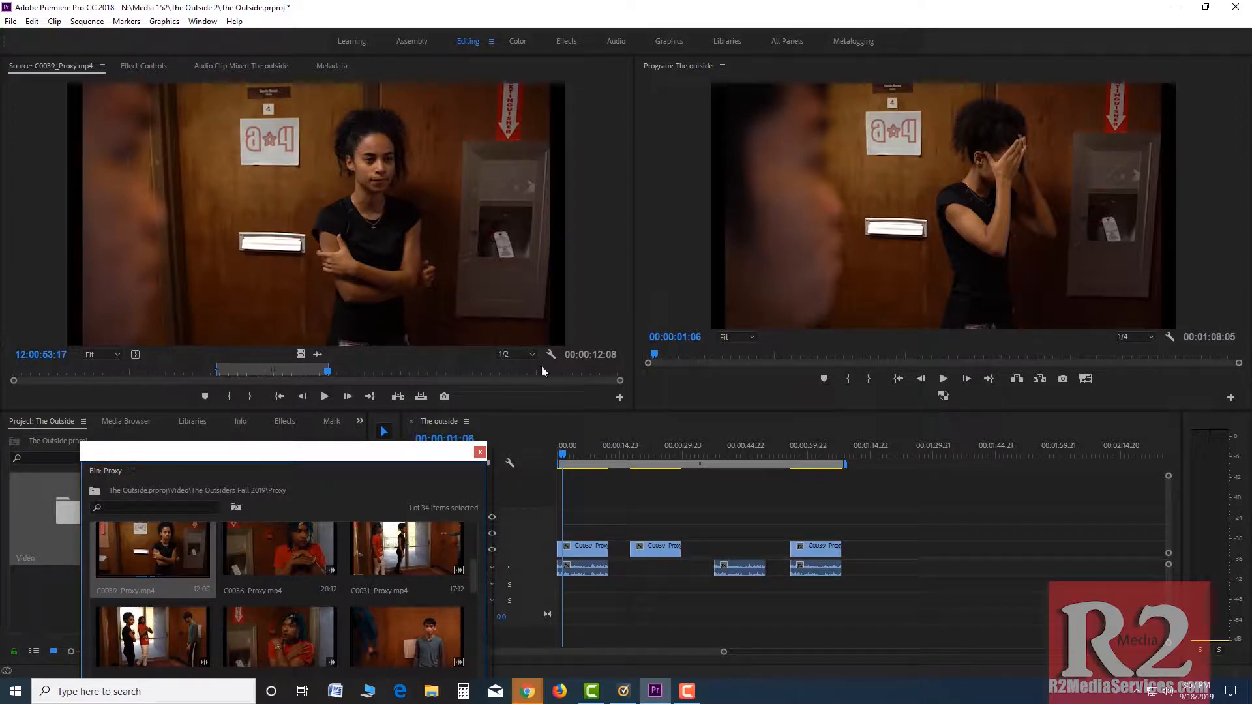
Close the Proxy bin window and delete all clips from The outside sequence.
{"action": "left_click", "coordinate": [480, 452]}
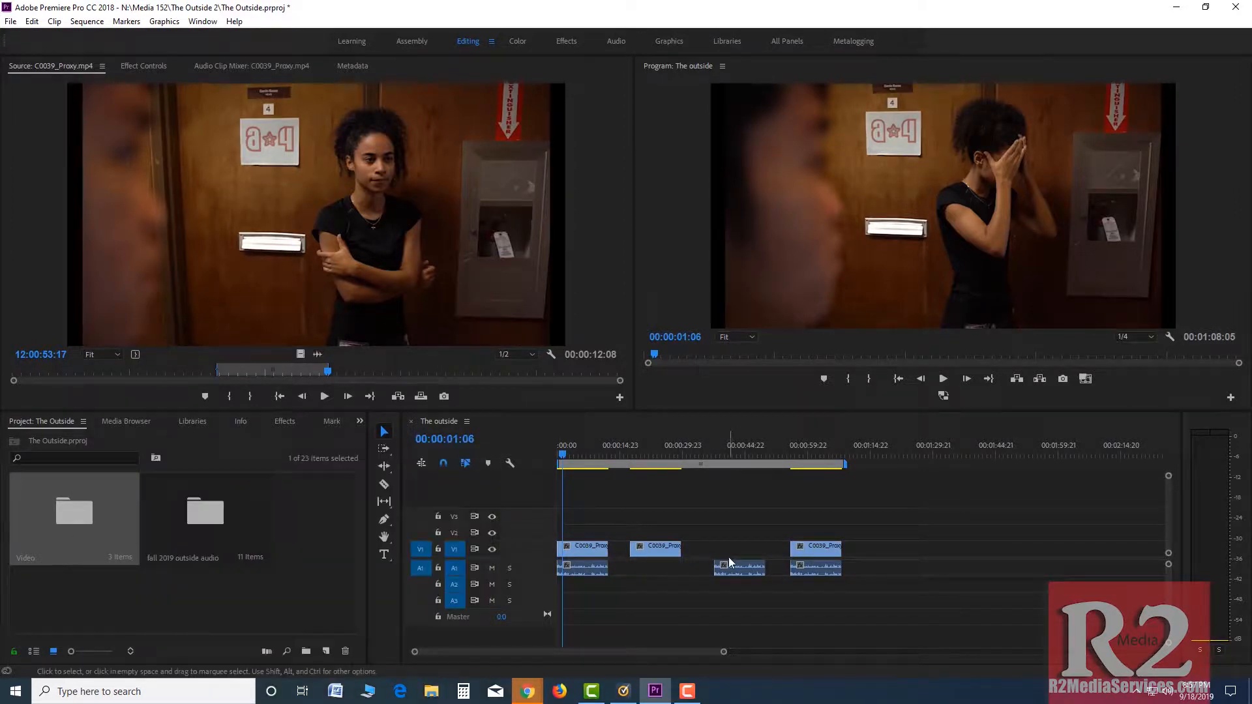
{"action": "left_click_drag", "start_coordinate": [890, 608], "coordinate": [553, 521]}
{"action": "key", "text": "Delete"}
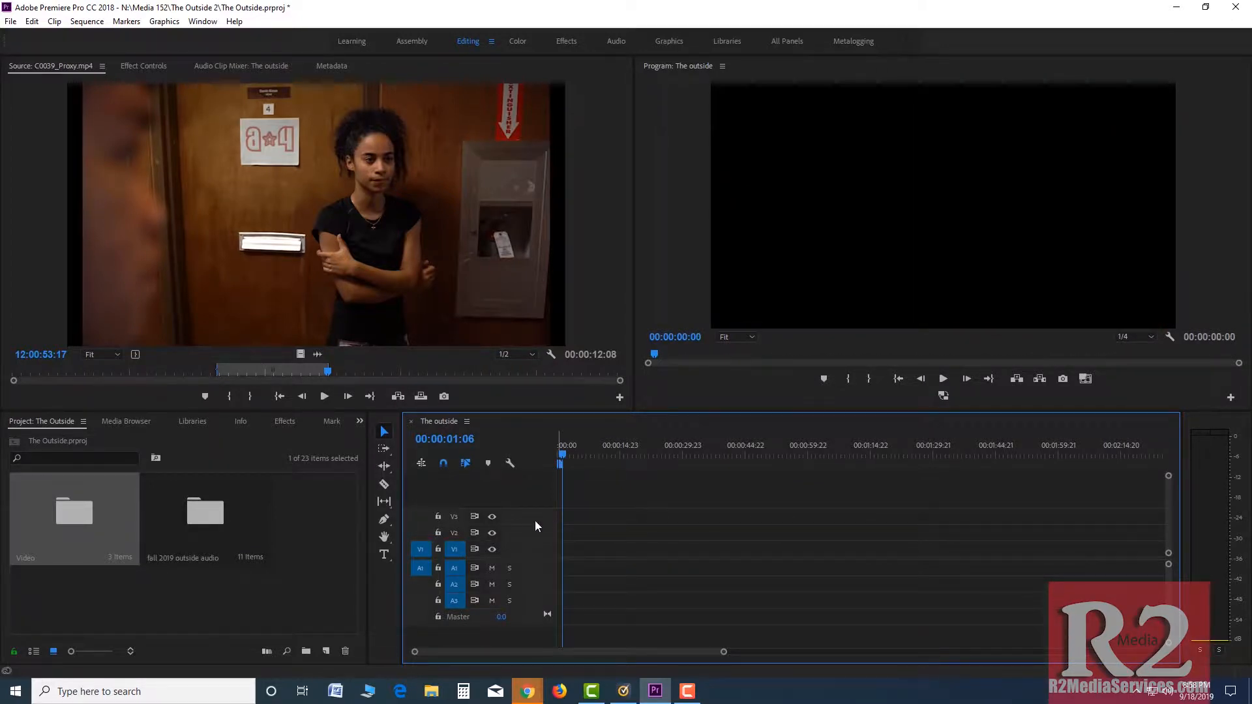
Place C0039_Proxy.mp4 from the Video > The Outsiders Fall 2019 > Proxy bin at the start of V1/A1 and close the bin windows.
{"action": "double_click", "coordinate": [83, 516]}
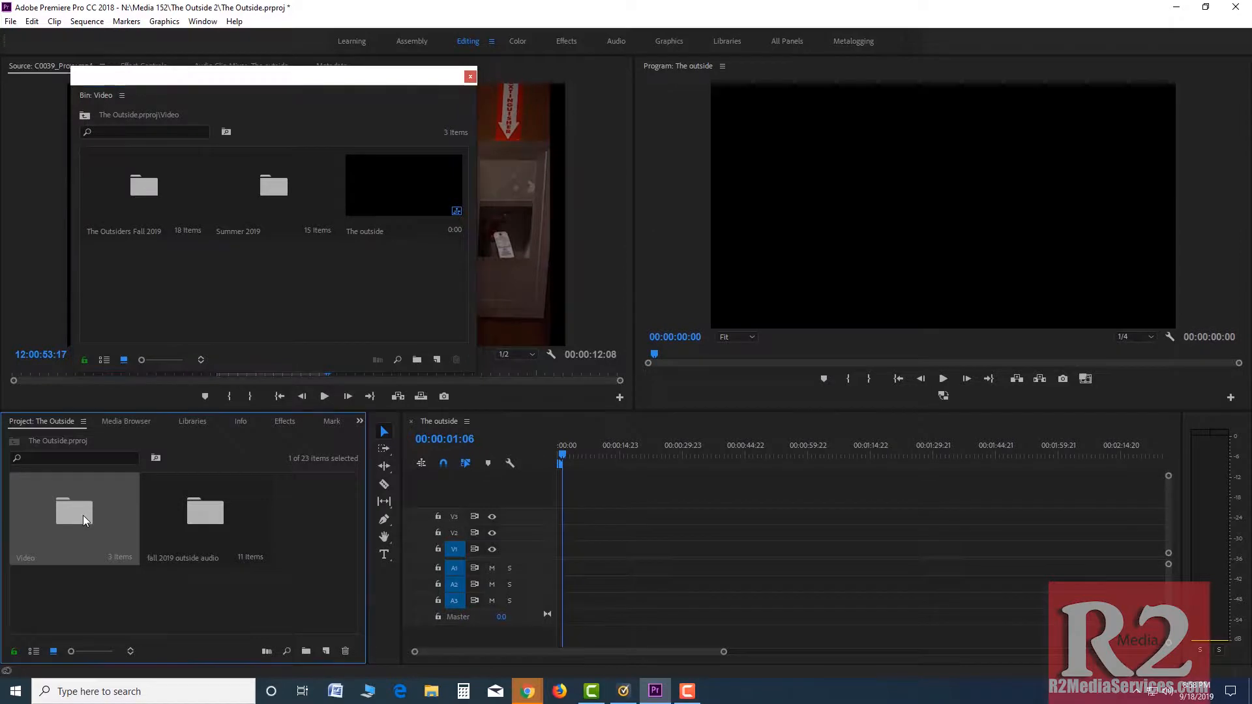
{"action": "double_click", "coordinate": [147, 193]}
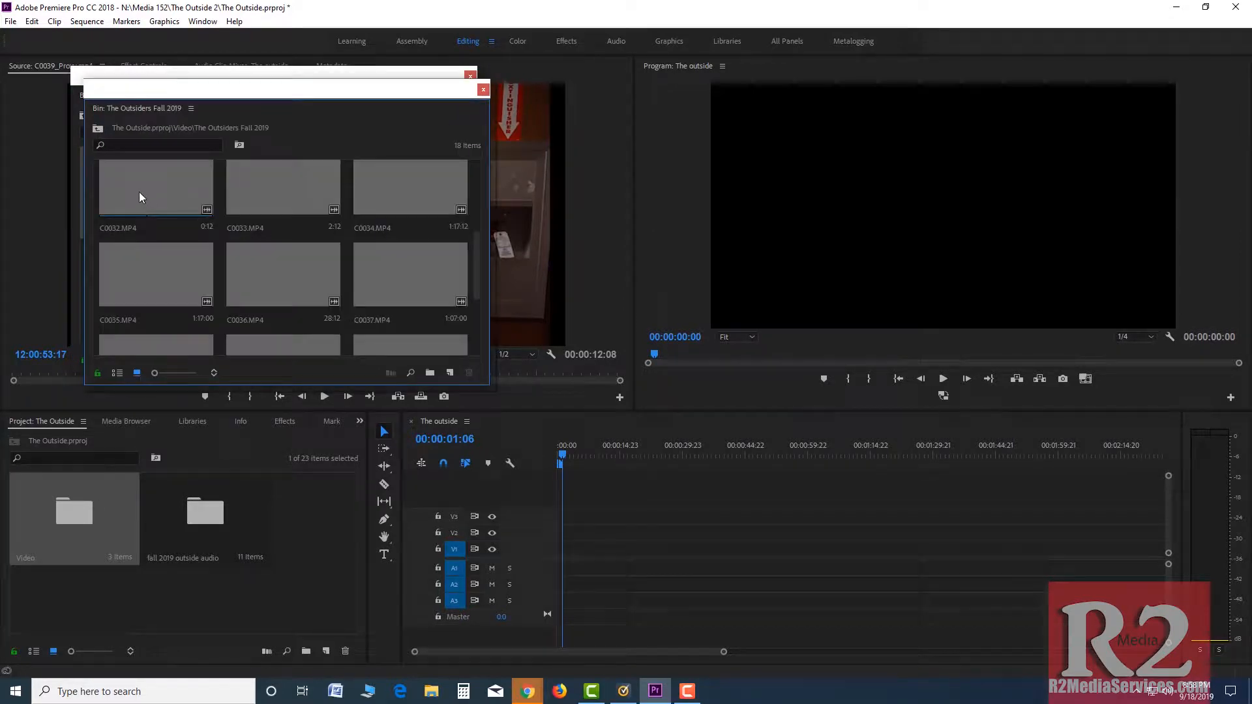
{"action": "scroll", "coordinate": [204, 247], "scroll_direction": "up", "scroll_amount": 3}
{"action": "double_click", "coordinate": [169, 196]}
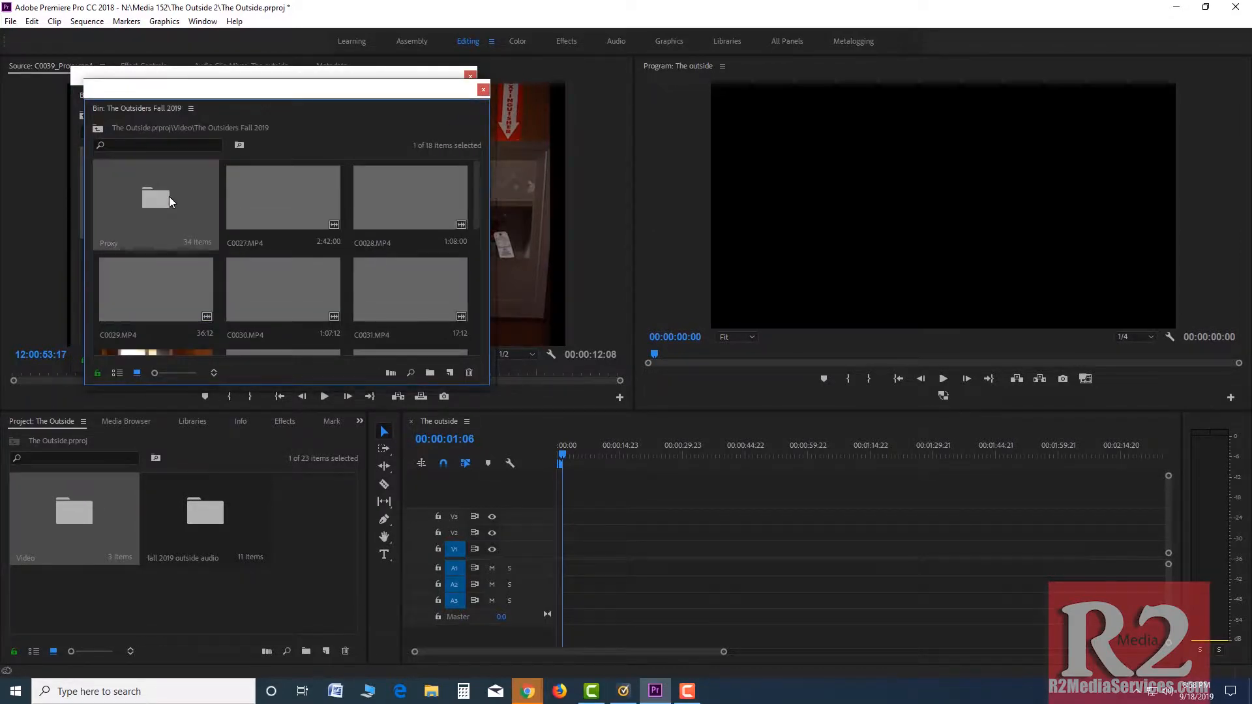
{"action": "left_click_drag", "start_coordinate": [163, 201], "coordinate": [574, 551]}
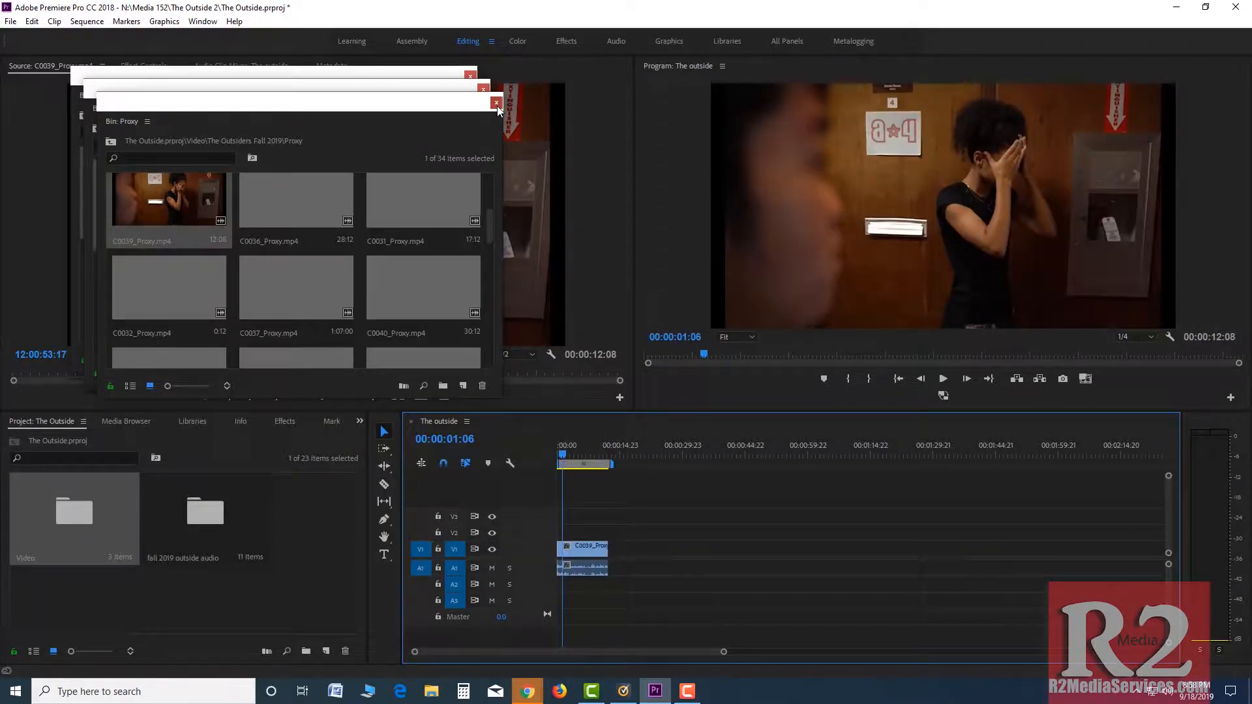
{"action": "left_click", "coordinate": [496, 103]}
{"action": "left_click", "coordinate": [483, 88]}
{"action": "left_click", "coordinate": [470, 77]}
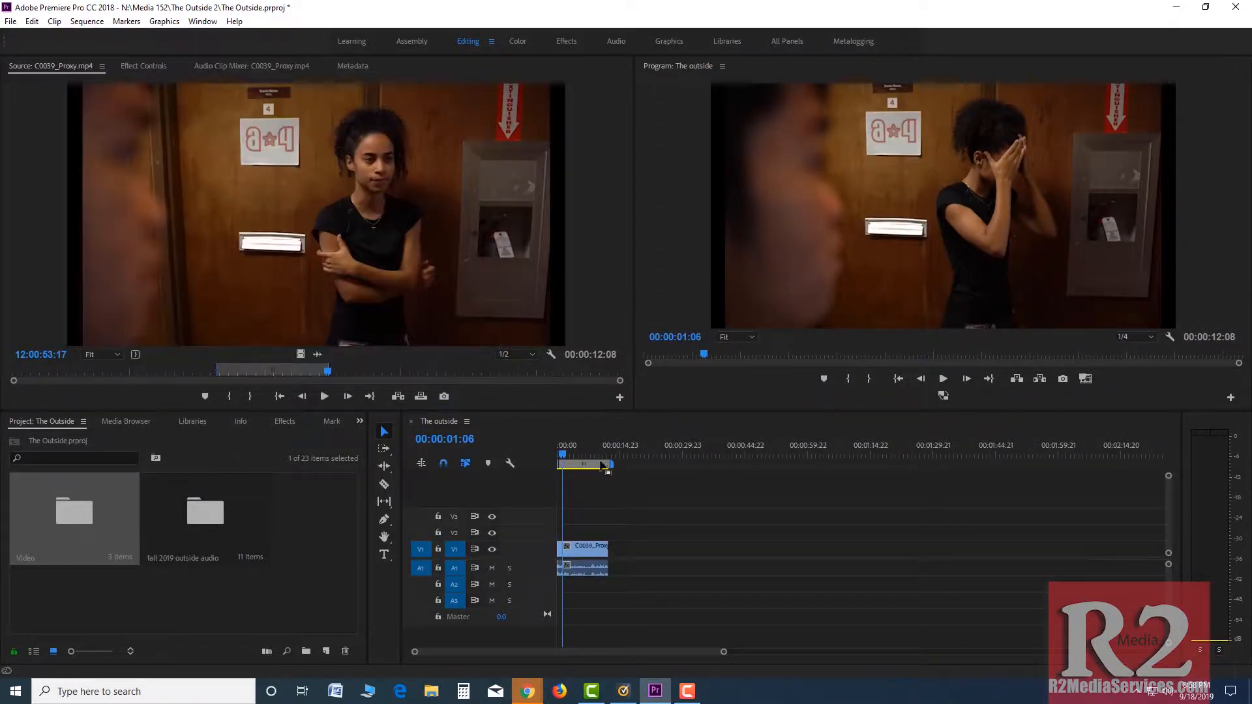
Split the C0039_Proxy.mp4 clip at 00:00:05:11 with the Razor tool.
{"action": "left_click", "coordinate": [566, 456]}
{"action": "mouse_move", "coordinate": [567, 457]}
{"action": "left_mouse_down"}
{"action": "mouse_move", "coordinate": [591, 468]}
{"action": "mouse_move", "coordinate": [579, 464]}
{"action": "left_mouse_up"}
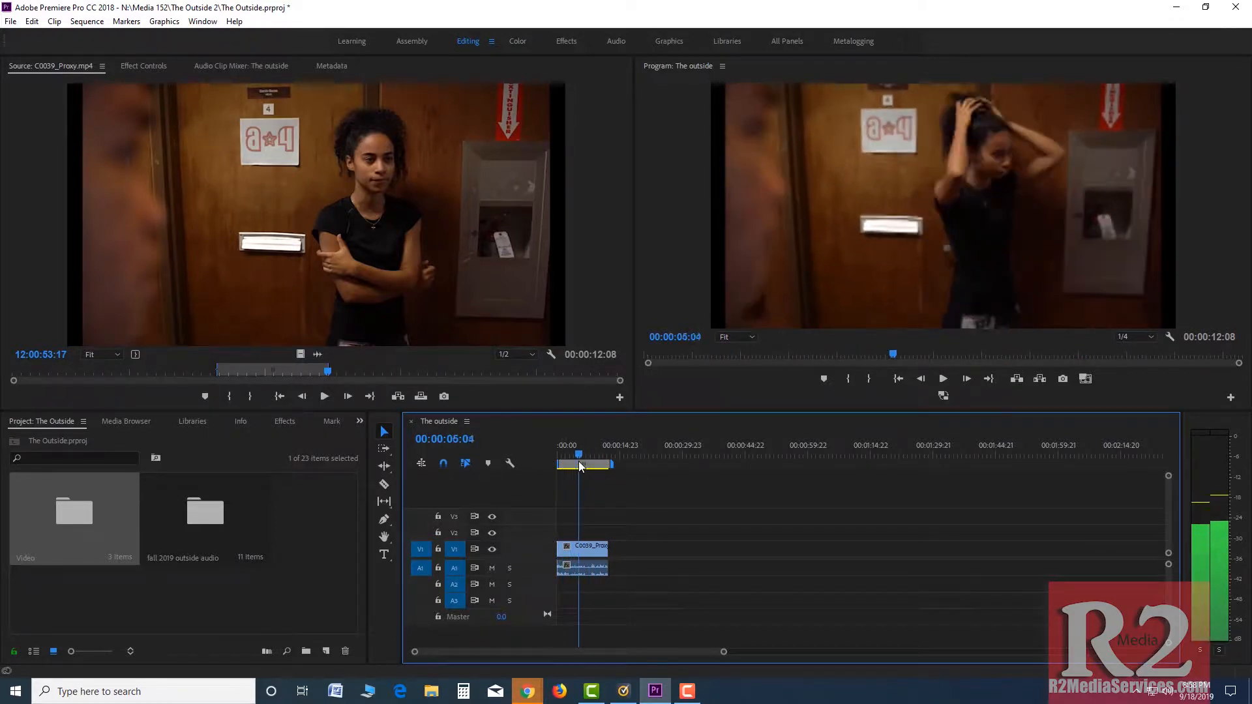
{"action": "left_click", "coordinate": [385, 484]}
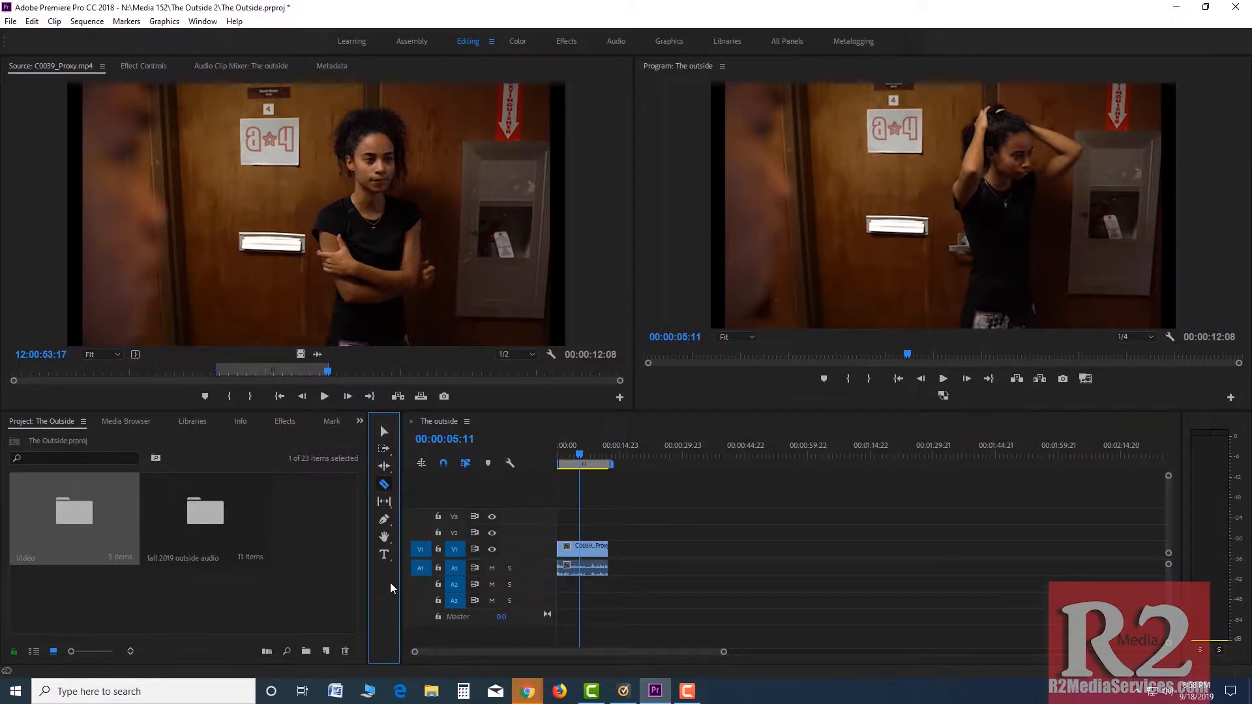
{"action": "left_click", "coordinate": [384, 435]}
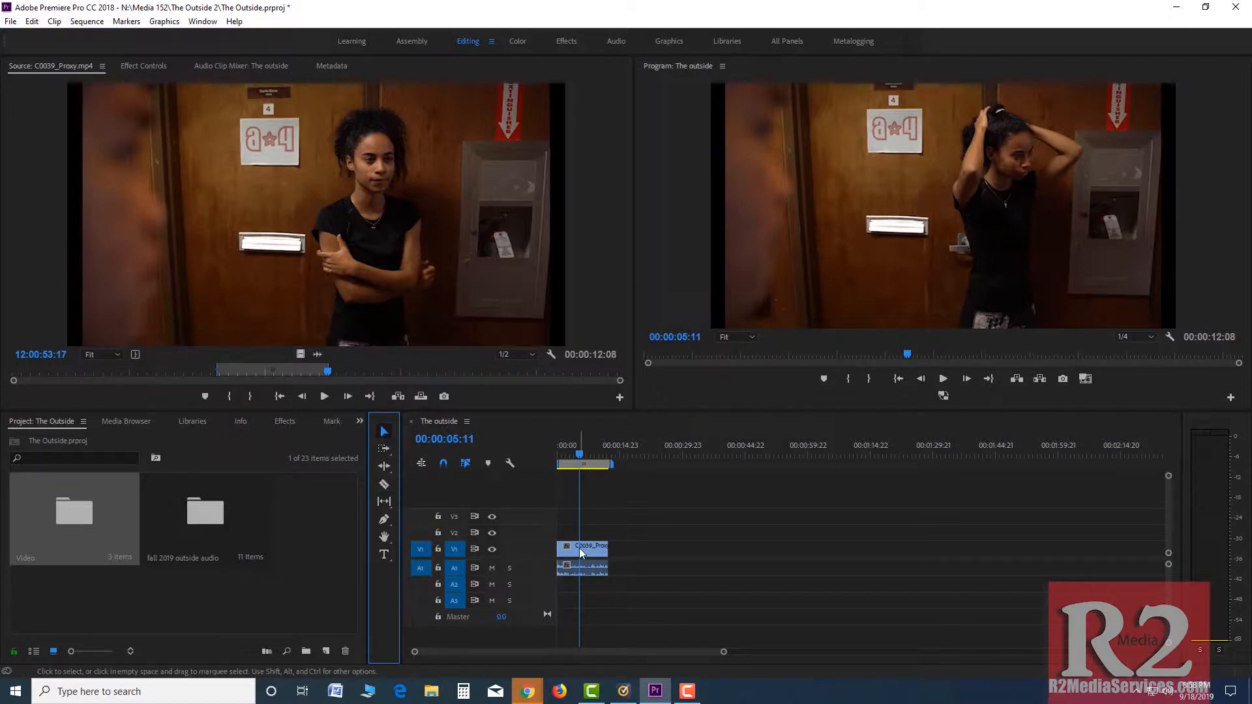
{"action": "mouse_move", "coordinate": [583, 553]}
{"action": "left_mouse_down"}
{"action": "mouse_move", "coordinate": [654, 553]}
{"action": "mouse_move", "coordinate": [584, 551]}
{"action": "left_mouse_up"}
{"action": "left_click", "coordinate": [385, 484]}
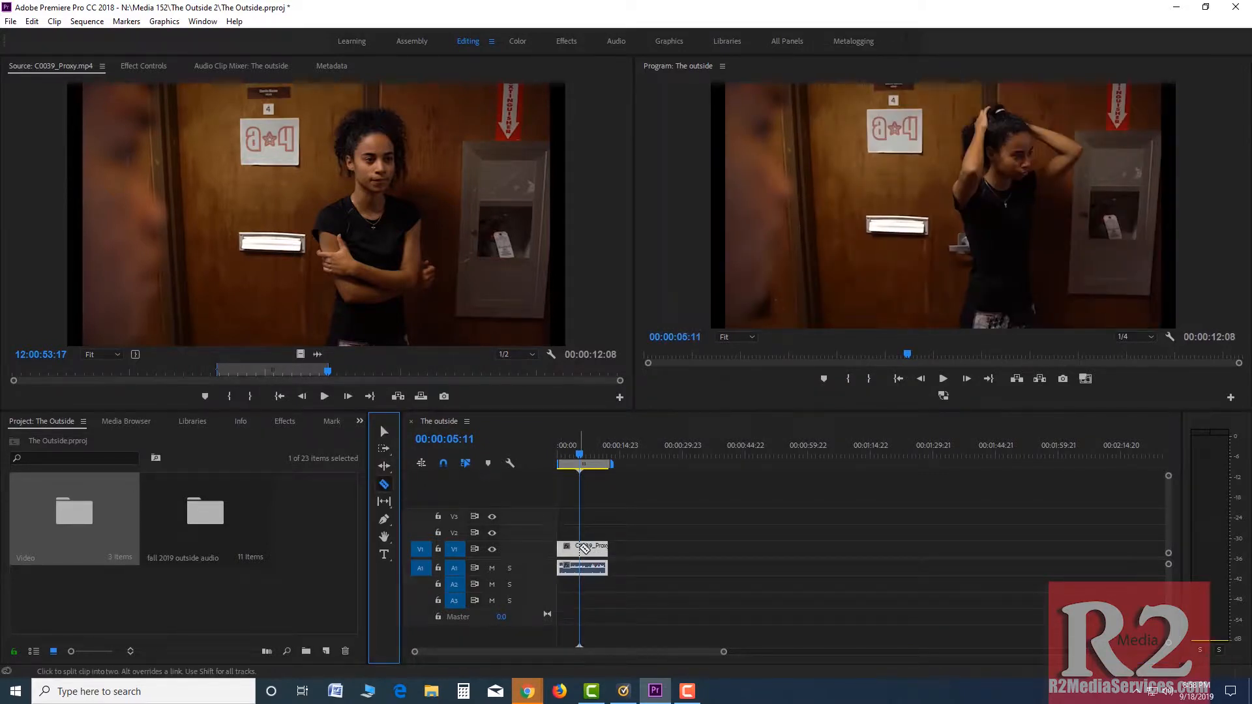
{"action": "left_click", "coordinate": [580, 548]}
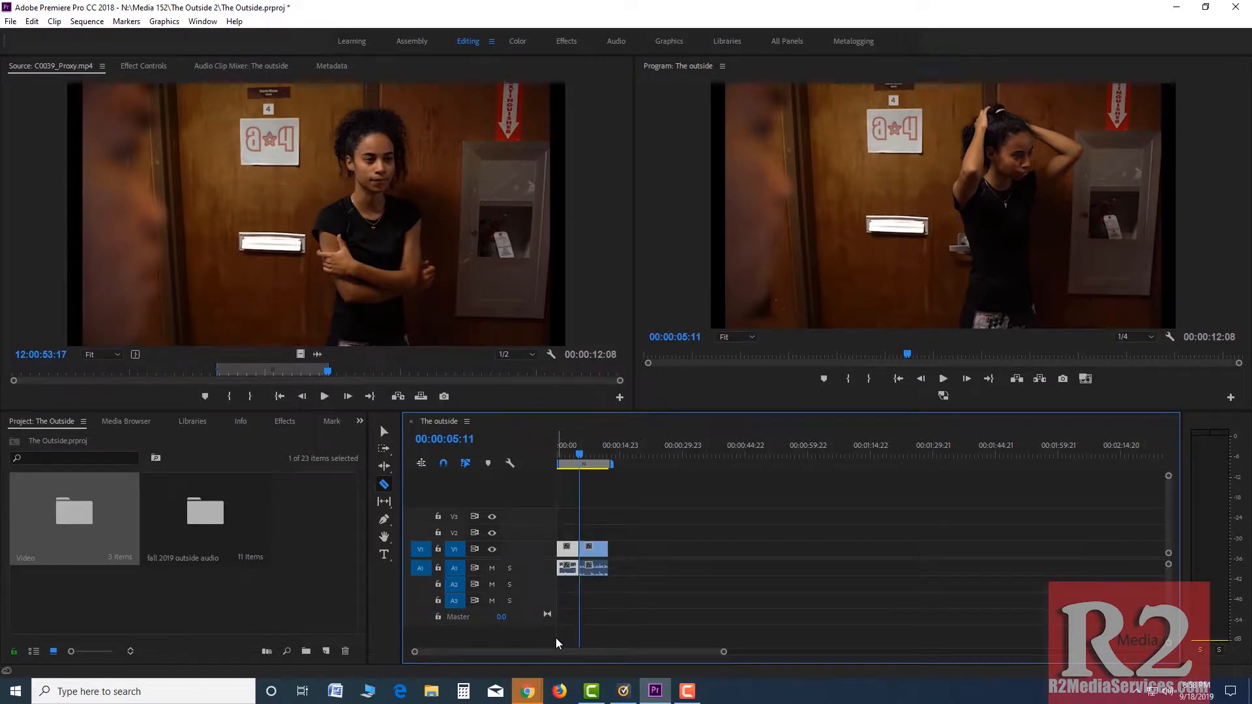
Move the second piece of the split clip along V1 so that it starts at about 00:00:25.
{"action": "left_click", "coordinate": [384, 431]}
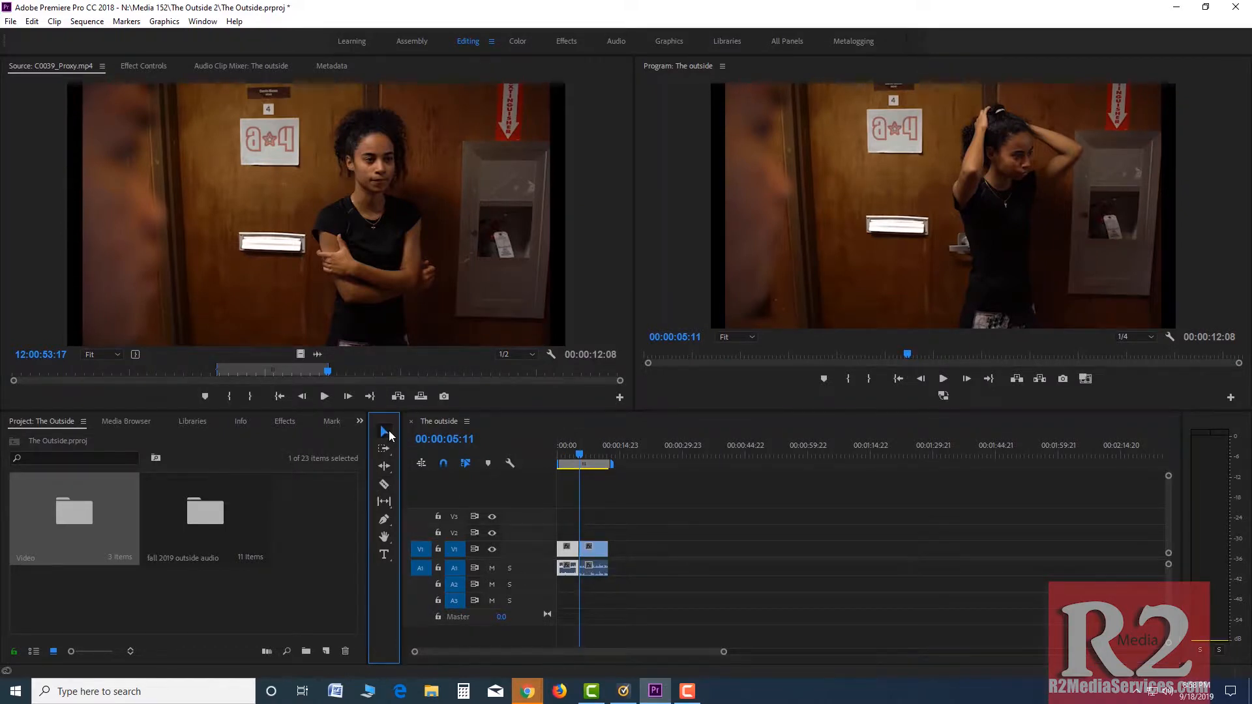
{"action": "left_click", "coordinate": [604, 550]}
{"action": "left_click_drag", "start_coordinate": [592, 549], "coordinate": [672, 551]}
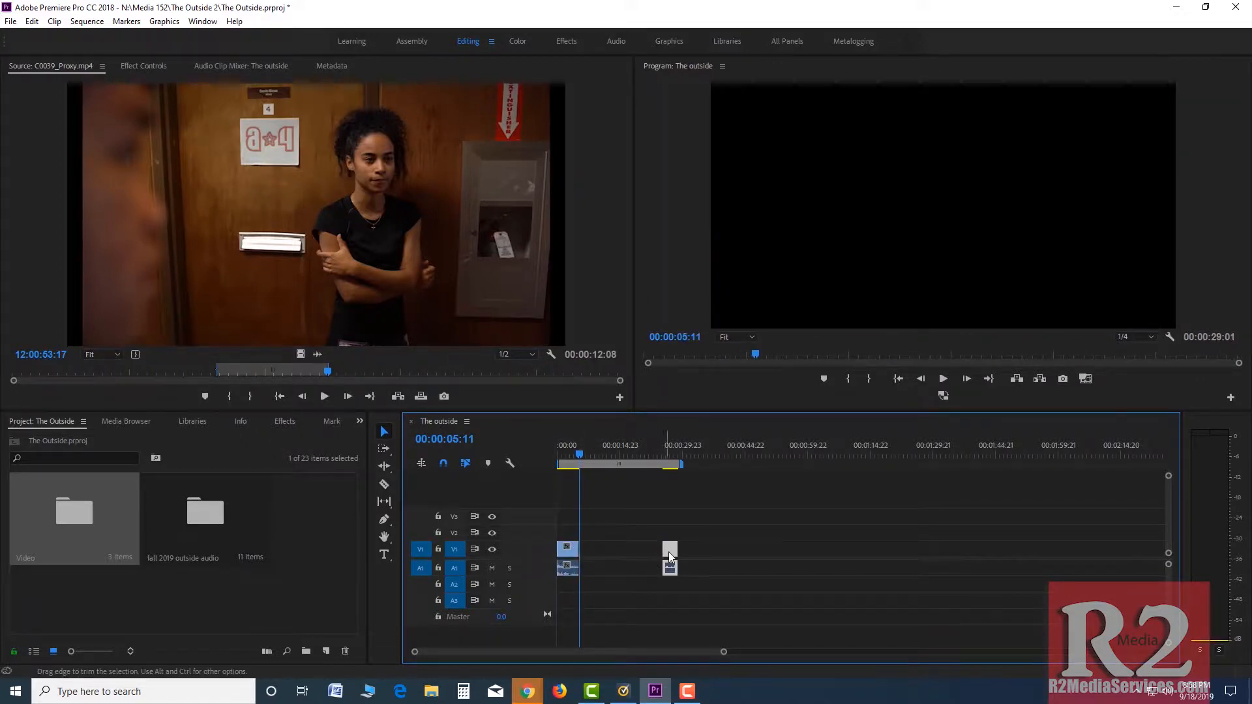
Extend the moved piece's end to 00:00:55:14 and preview it from its start.
{"action": "left_click_drag", "start_coordinate": [669, 556], "coordinate": [787, 561]}
{"action": "left_click", "coordinate": [663, 451]}
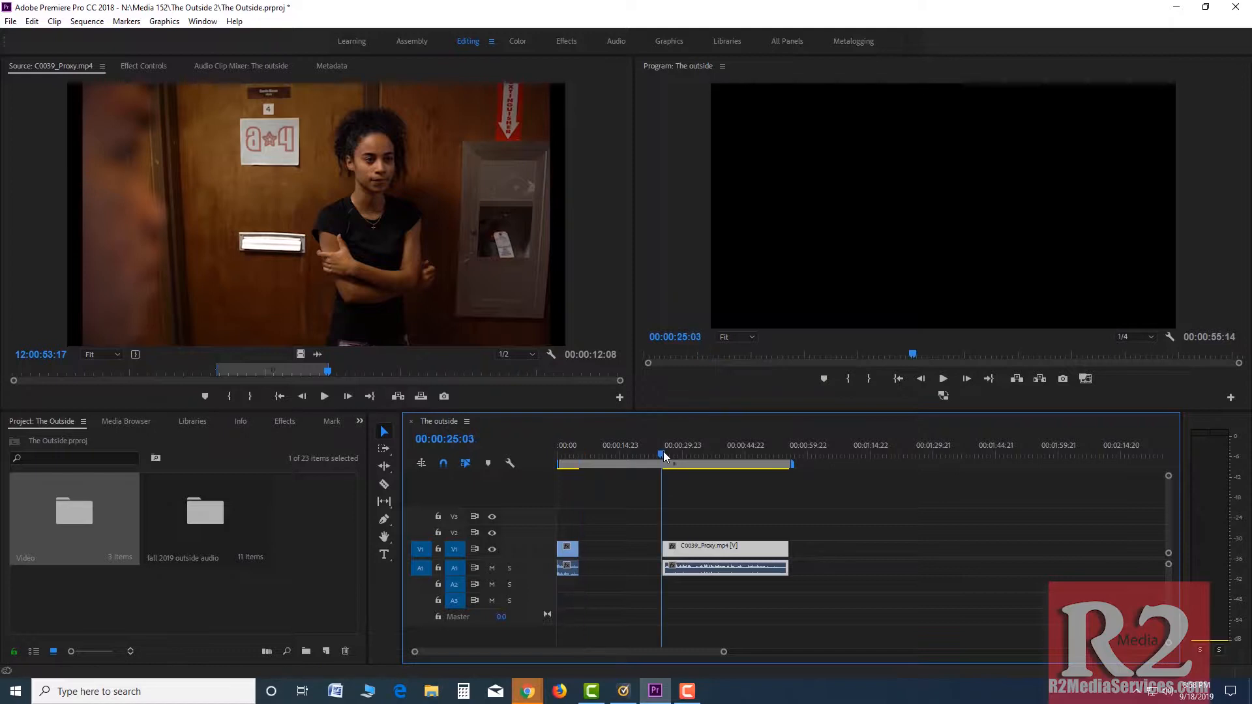
{"action": "key", "text": "space"}
{"action": "left_click", "coordinate": [655, 457]}
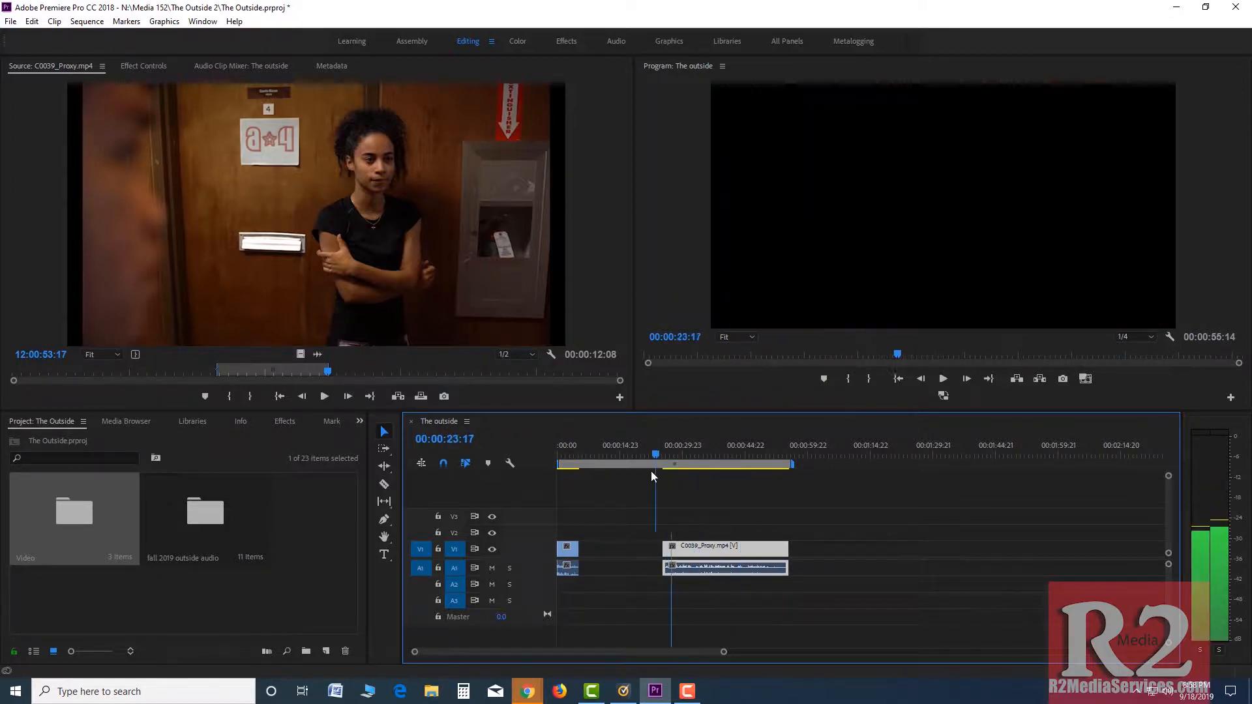
{"action": "left_click_drag", "start_coordinate": [651, 472], "coordinate": [612, 484]}
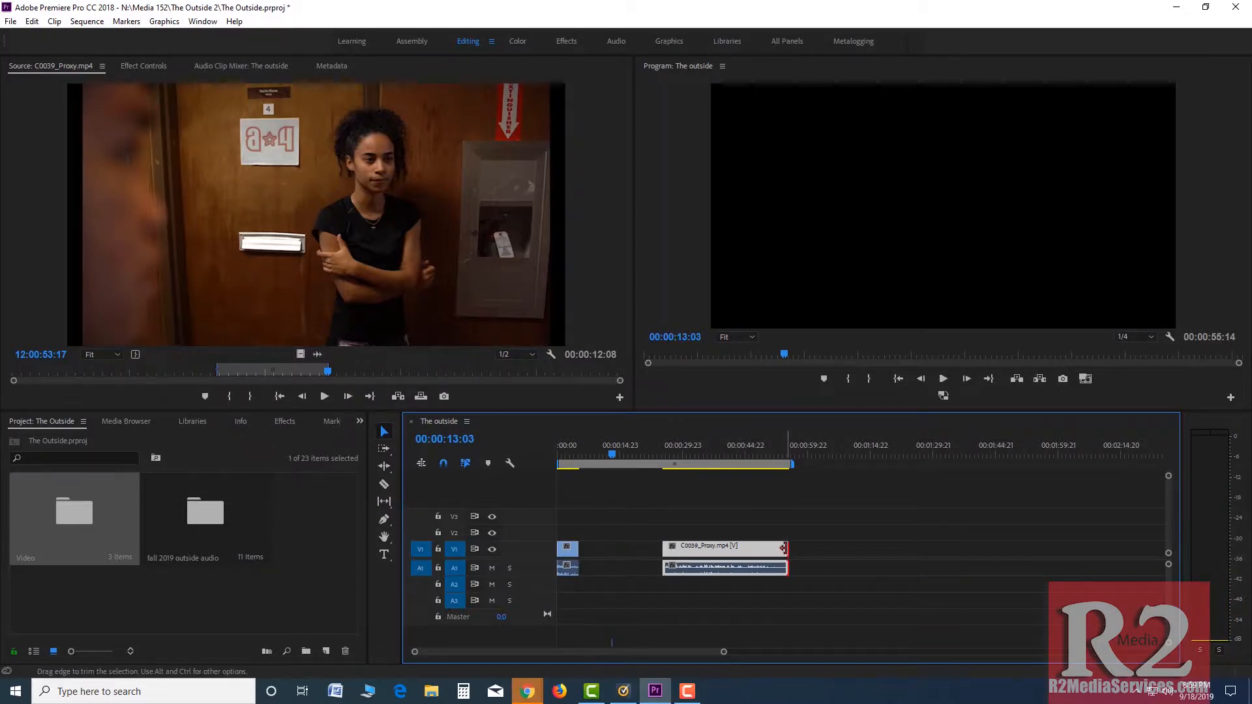
Trim the long piece to end at 00:00:40:22 and move the opening piece behind it to about 00:00:43.
{"action": "left_click_drag", "start_coordinate": [783, 548], "coordinate": [723, 555]}
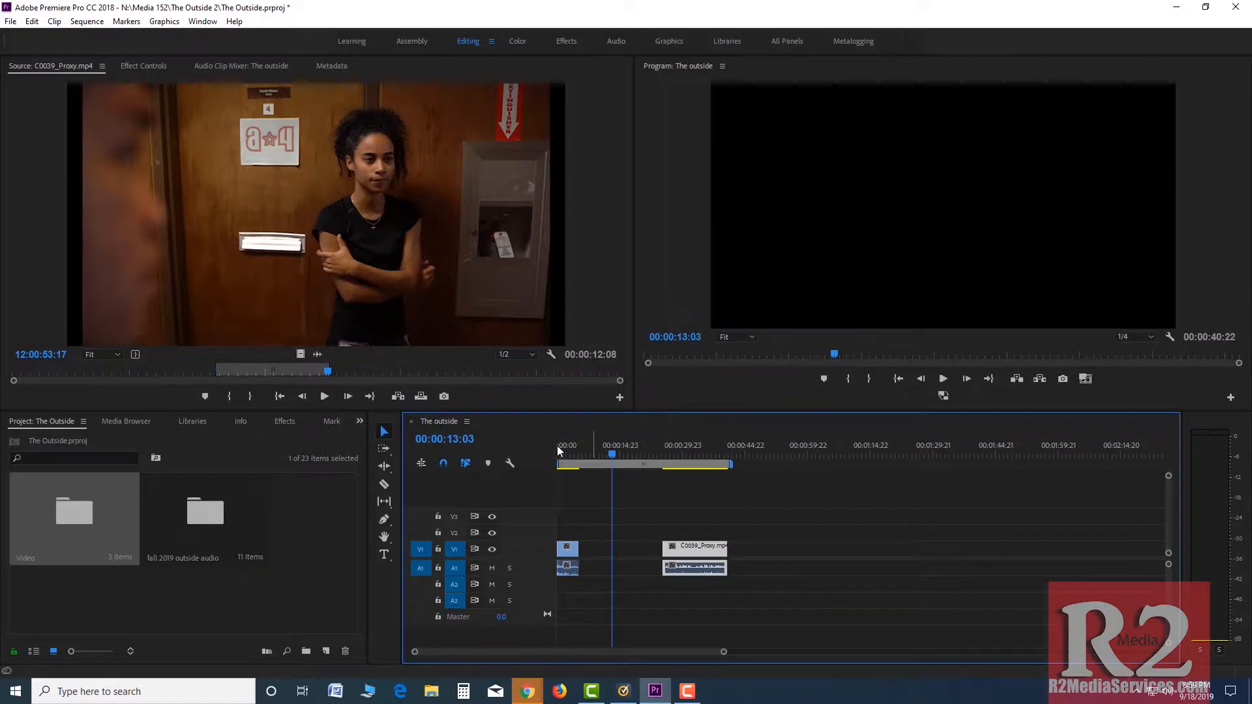
{"action": "left_click", "coordinate": [673, 549]}
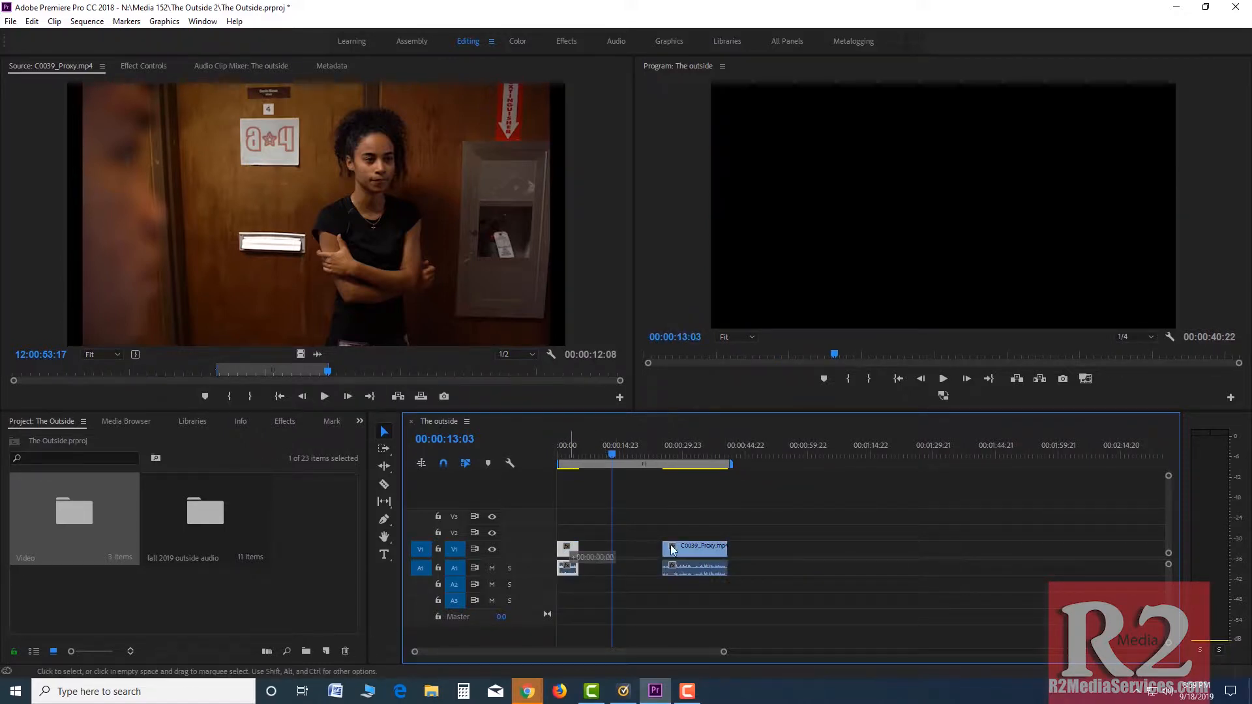
{"action": "left_click_drag", "start_coordinate": [673, 550], "coordinate": [750, 549]}
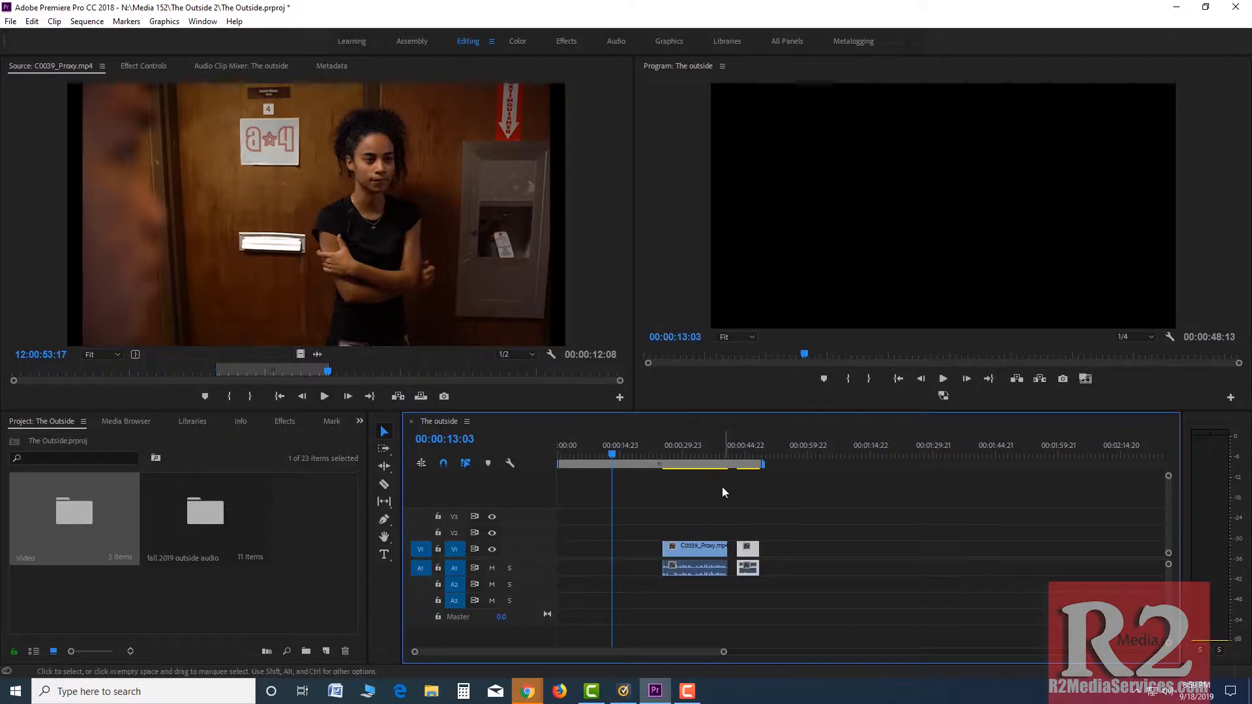
Add C0036_Proxy.mp4 at about 00:00:57 and C0037_Proxy.mp4 at about 00:01:28 from the Proxy bin, and scrub through the C0036 clip.
{"action": "double_click", "coordinate": [85, 517]}
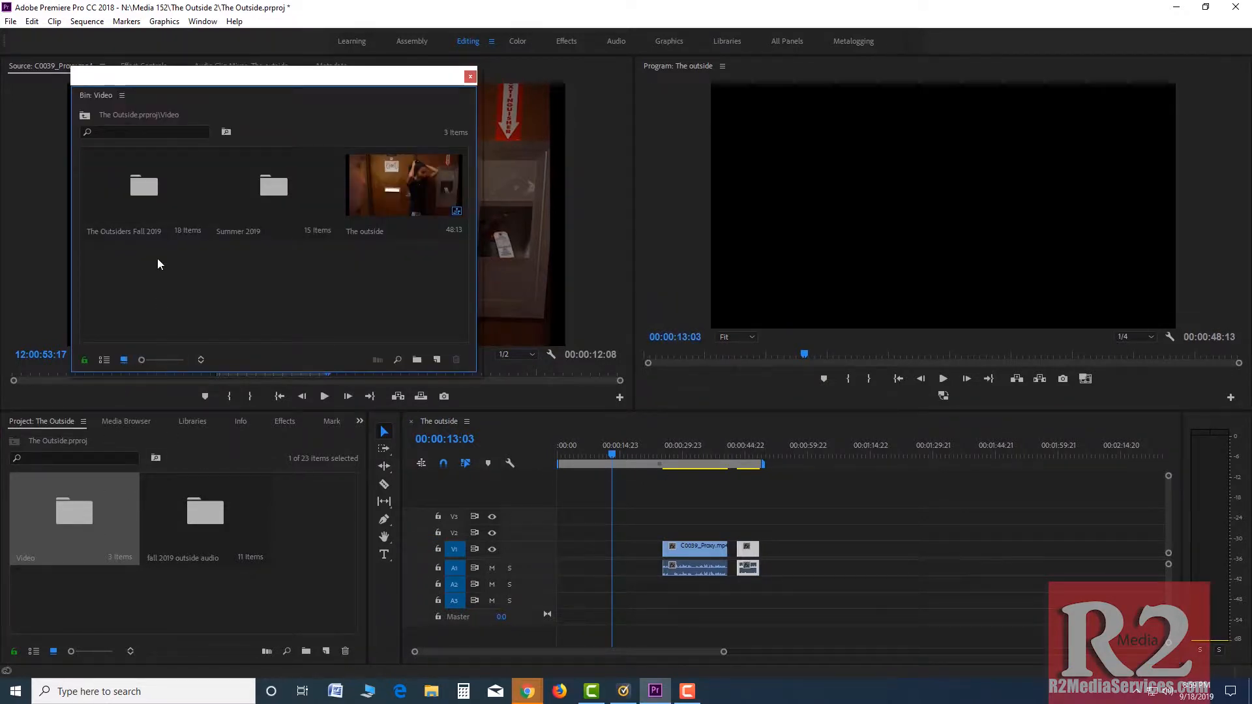
{"action": "double_click", "coordinate": [161, 198]}
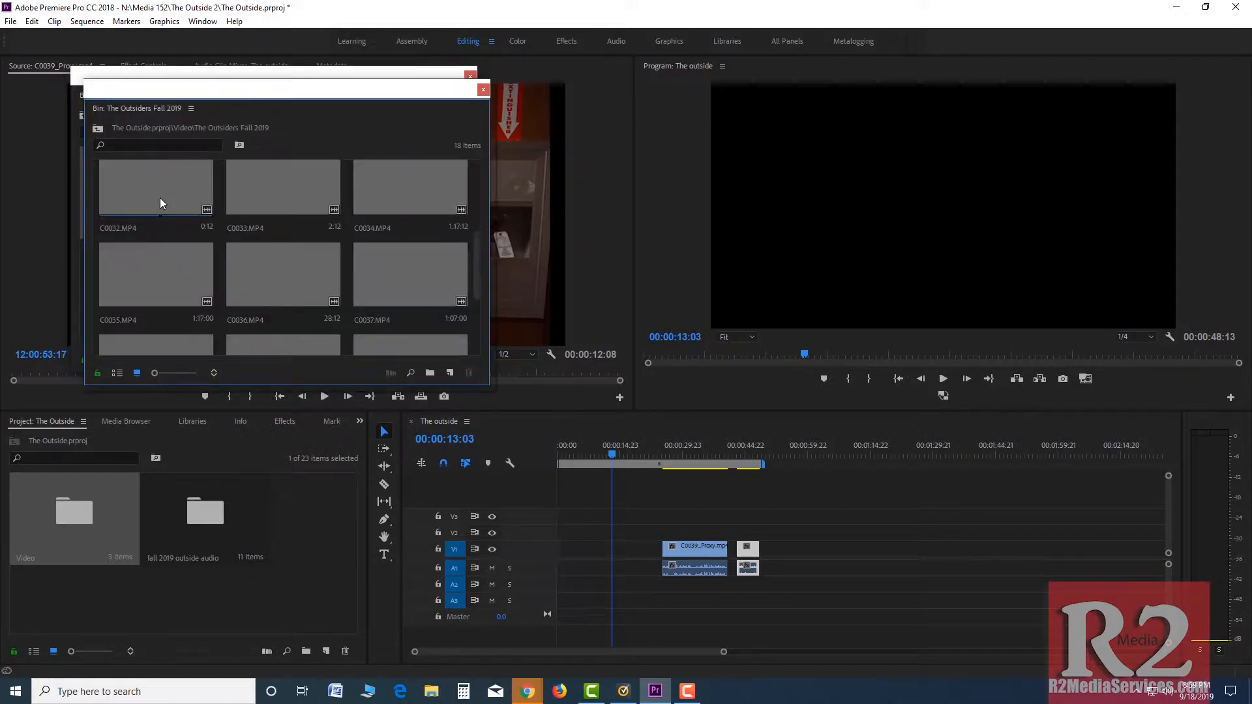
{"action": "double_click", "coordinate": [193, 201]}
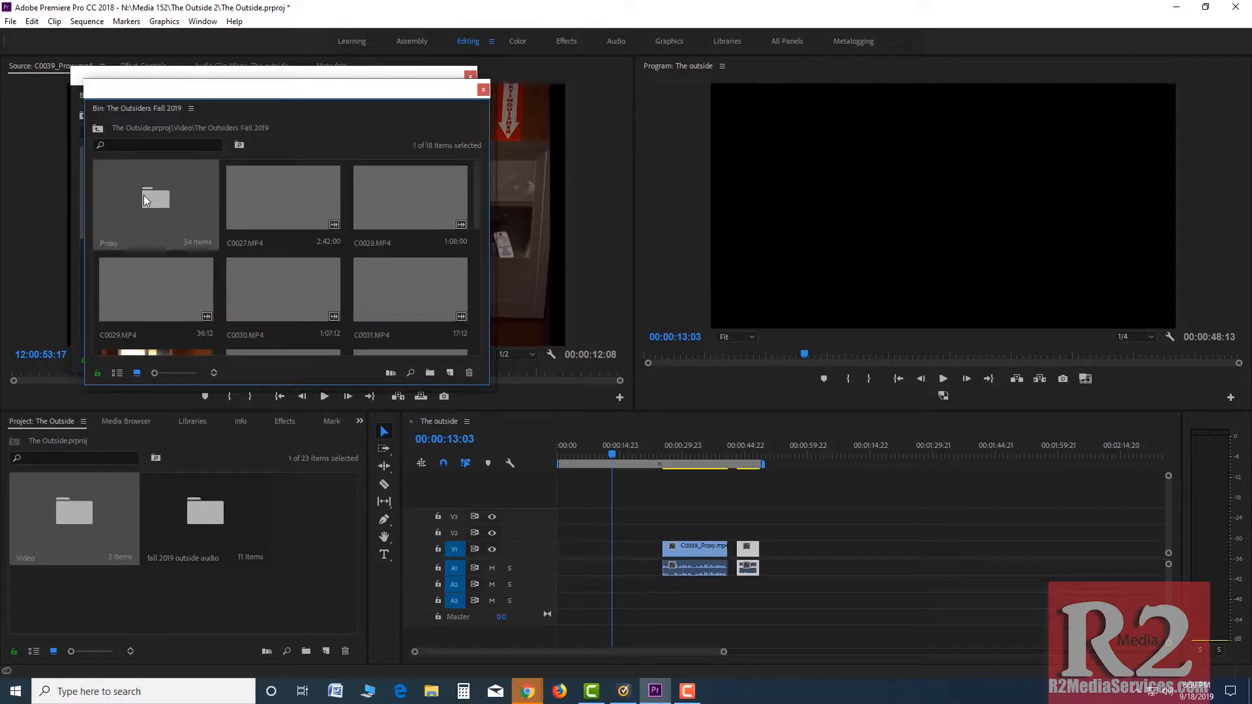
{"action": "left_click", "coordinate": [282, 205]}
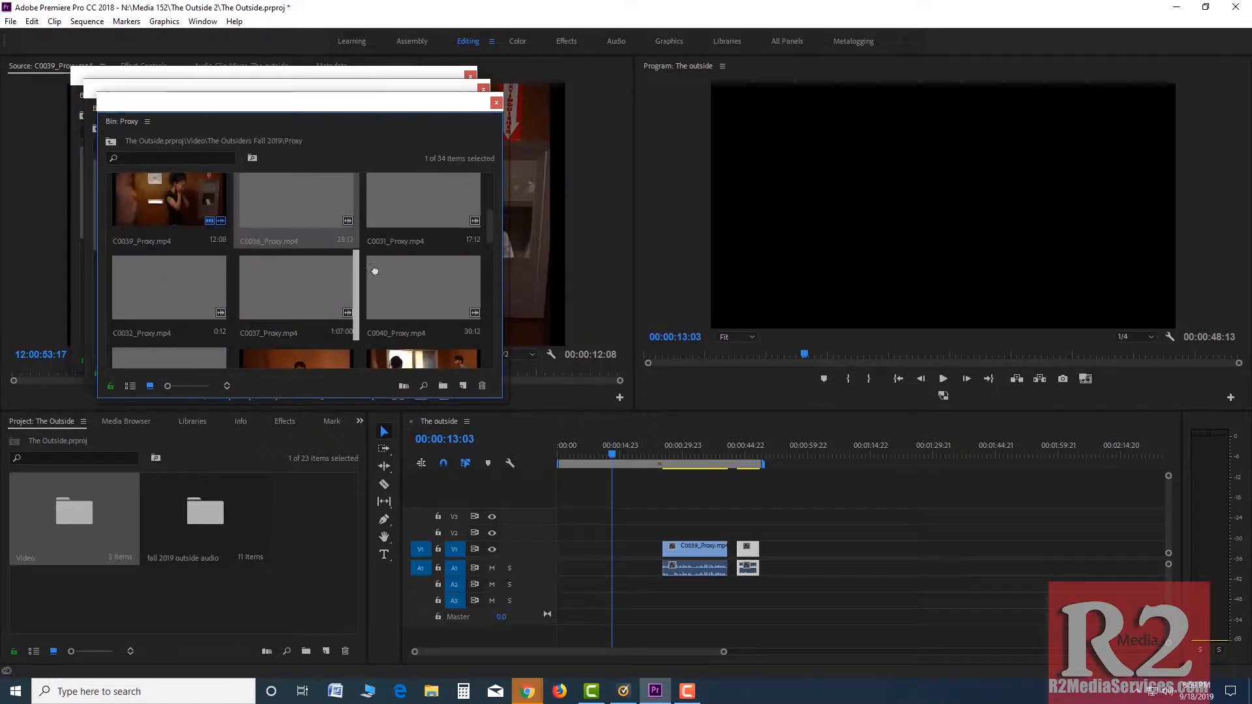
{"action": "left_click_drag", "start_coordinate": [611, 437], "coordinate": [795, 548]}
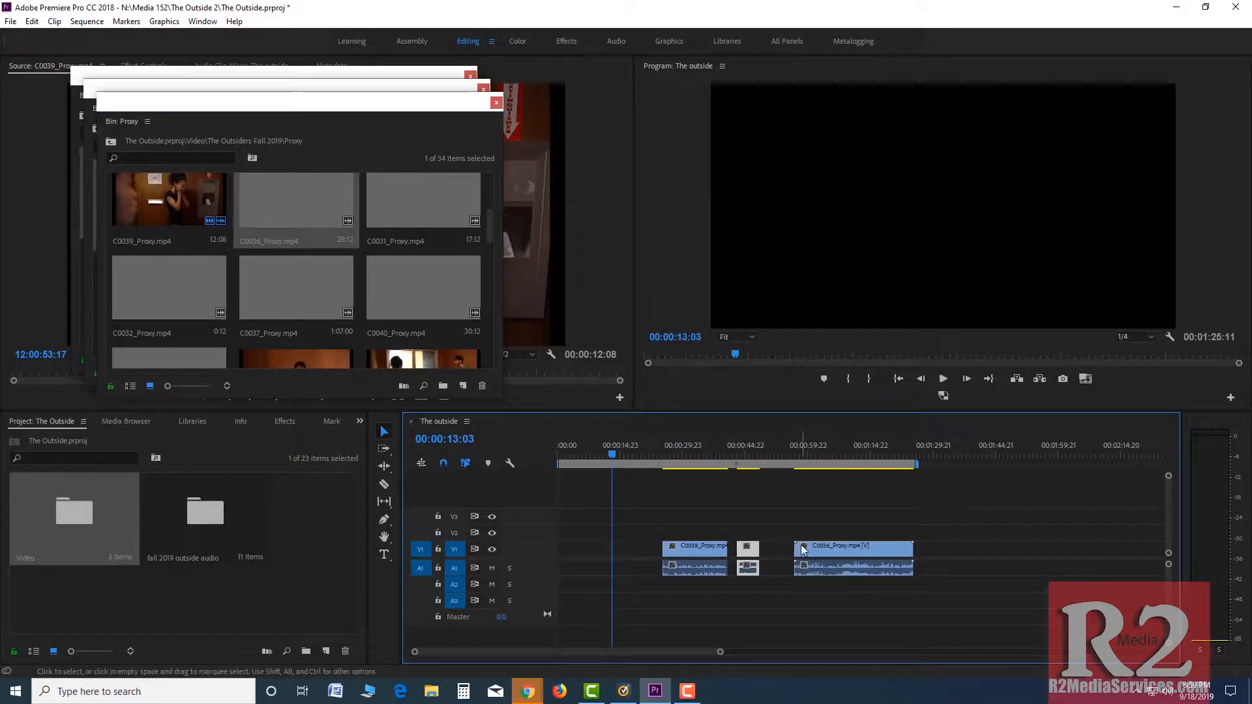
{"action": "left_click_drag", "start_coordinate": [287, 295], "coordinate": [925, 518]}
{"action": "mouse_move", "coordinate": [848, 453]}
{"action": "left_mouse_down"}
{"action": "mouse_move", "coordinate": [874, 453]}
{"action": "mouse_move", "coordinate": [833, 452]}
{"action": "mouse_move", "coordinate": [857, 463]}
{"action": "left_mouse_up"}
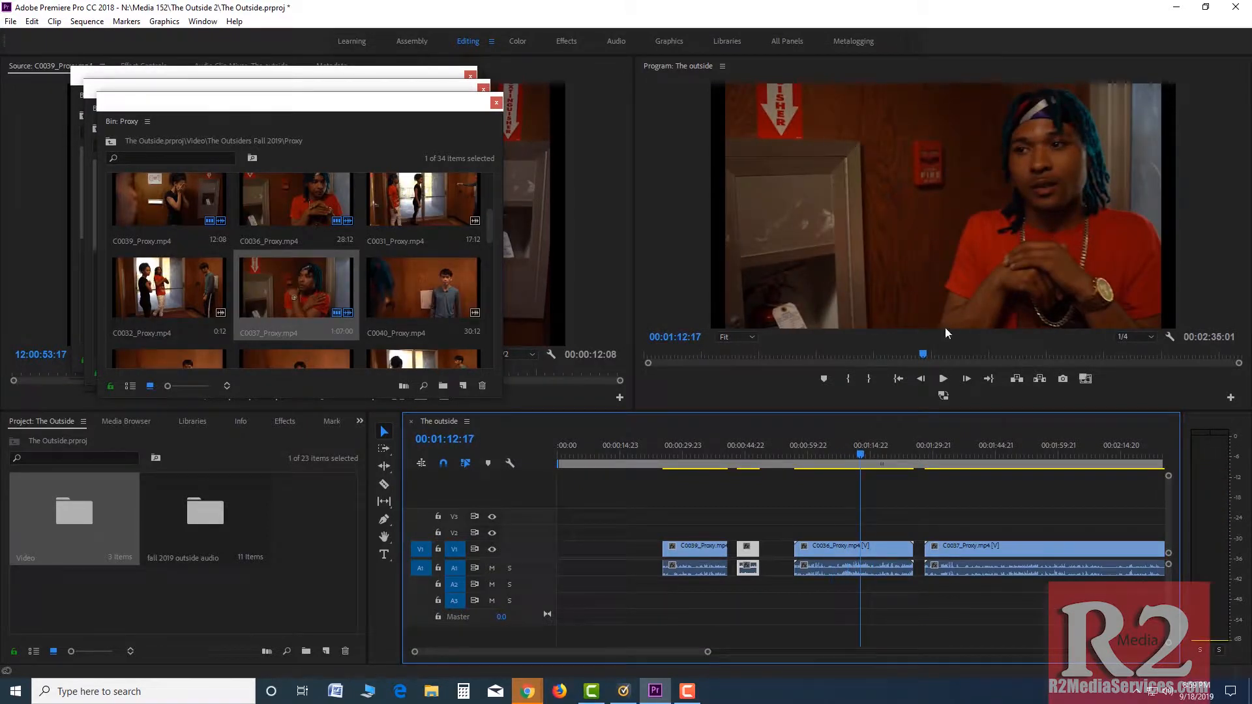
{"action": "mouse_move", "coordinate": [819, 447]}
{"action": "left_mouse_down"}
{"action": "mouse_move", "coordinate": [660, 446]}
{"action": "mouse_move", "coordinate": [834, 458]}
{"action": "left_mouse_up"}
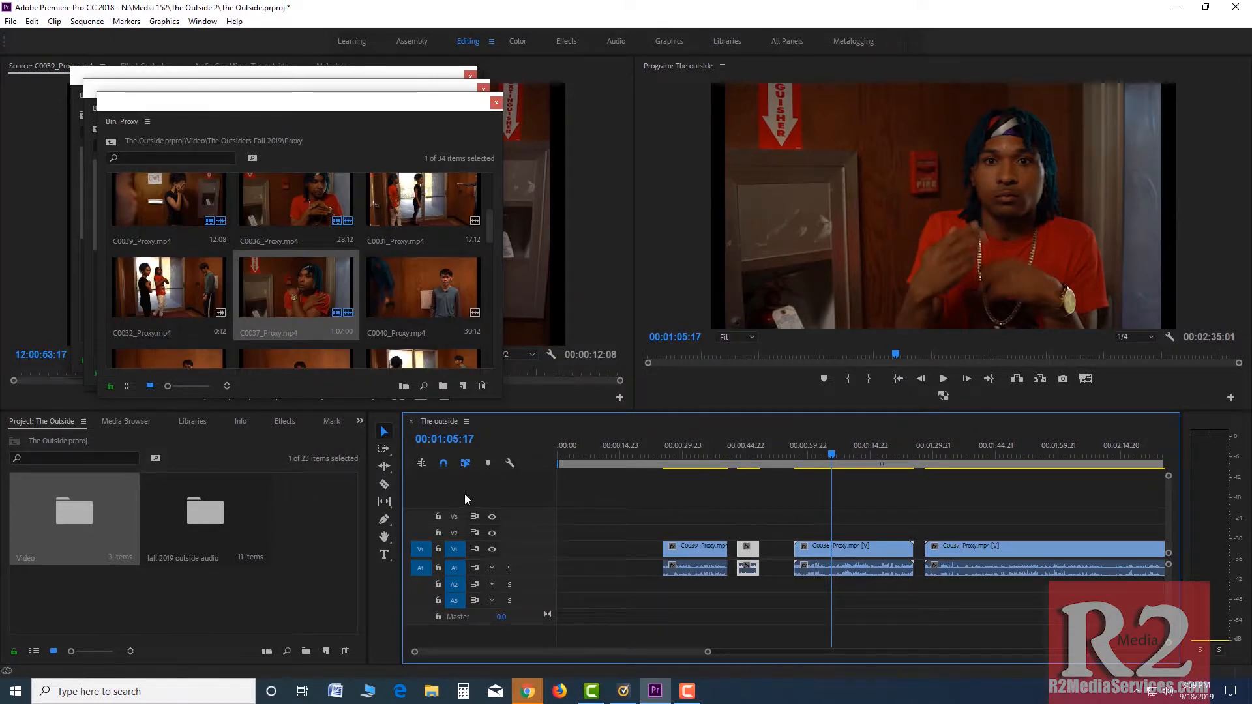
Enlarge audio track A1 to show its waveforms and slightly adjust the volume line of the first clip.
{"action": "left_click", "coordinate": [386, 522]}
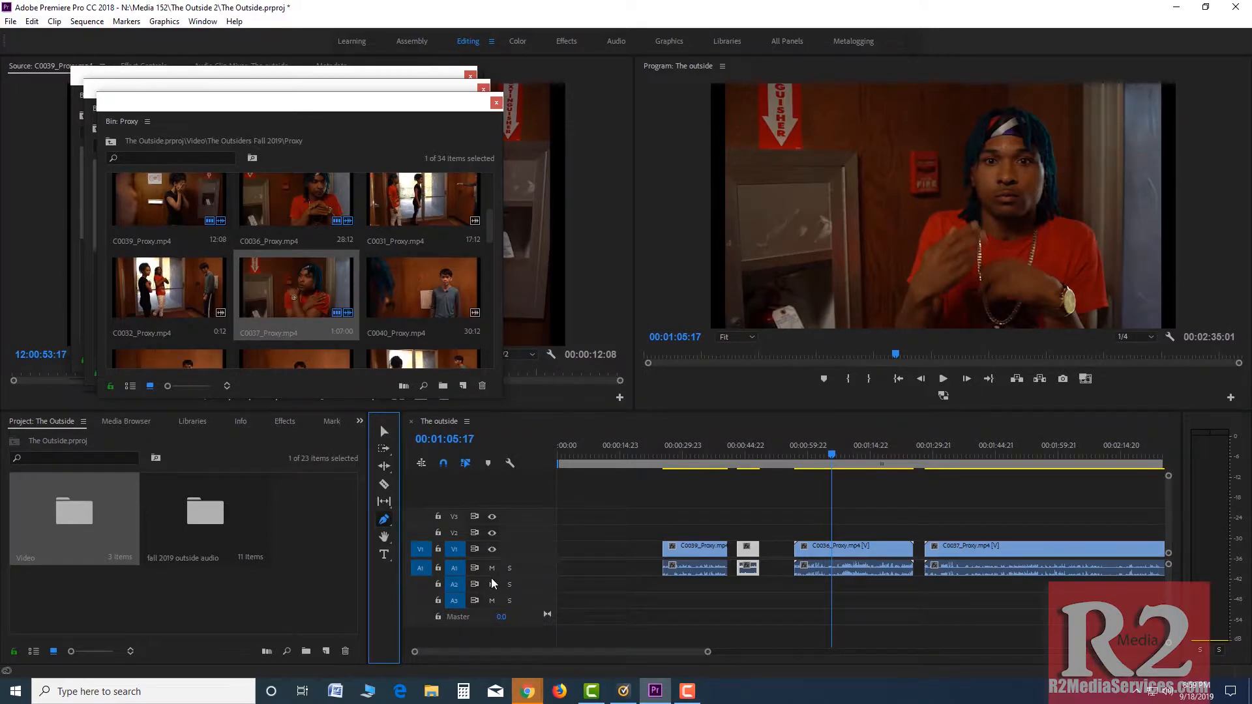
{"action": "left_click_drag", "start_coordinate": [489, 576], "coordinate": [495, 614]}
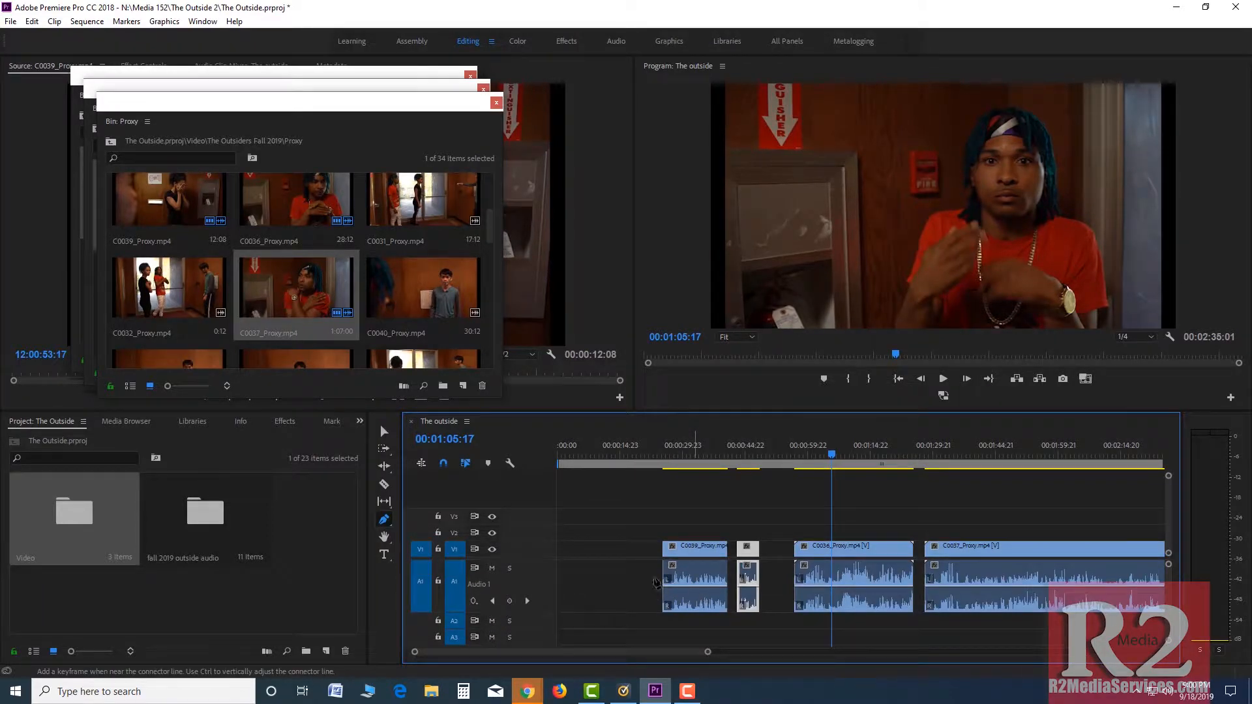
{"action": "left_click", "coordinate": [384, 518]}
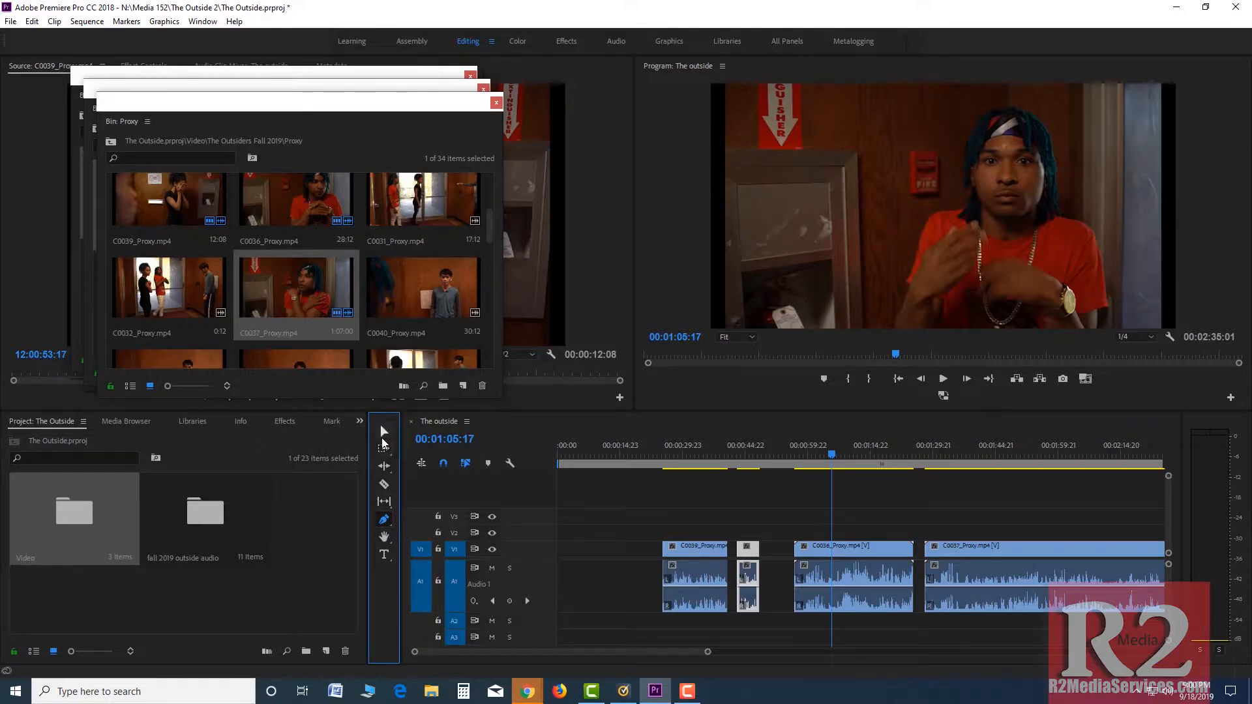
{"action": "left_click", "coordinate": [383, 433]}
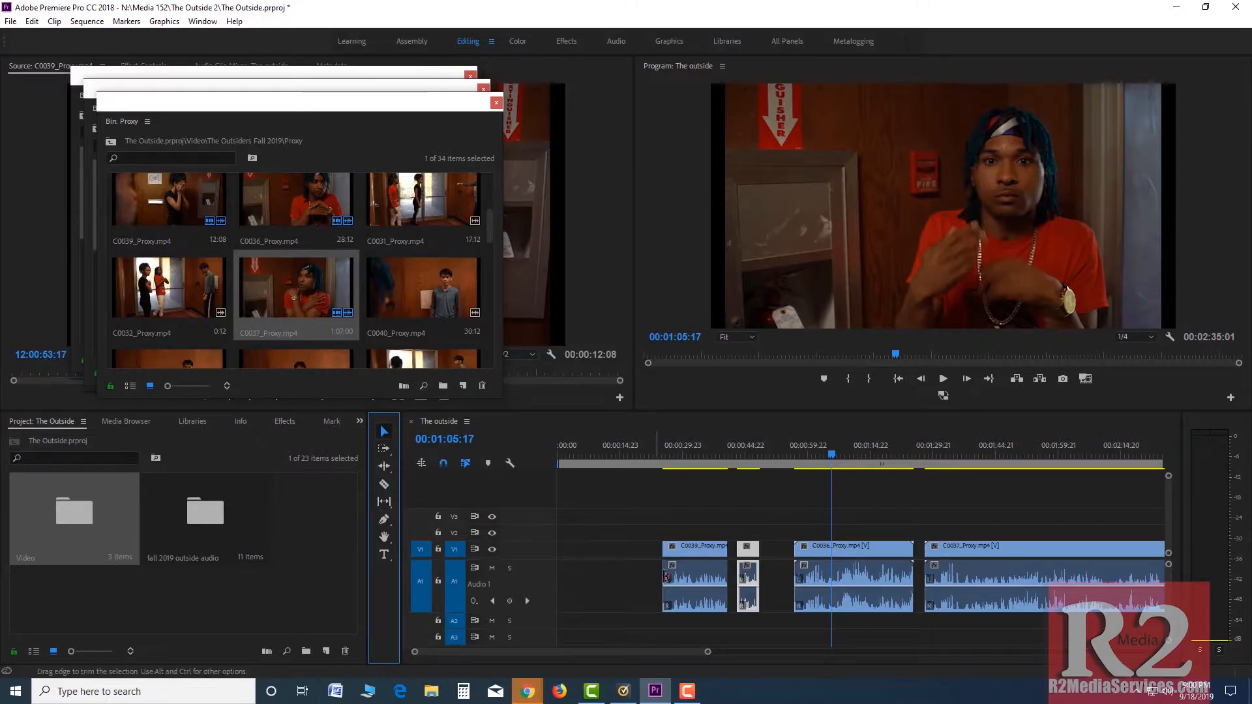
{"action": "left_click", "coordinate": [695, 593]}
{"action": "left_click_drag", "start_coordinate": [695, 593], "coordinate": [695, 592]}
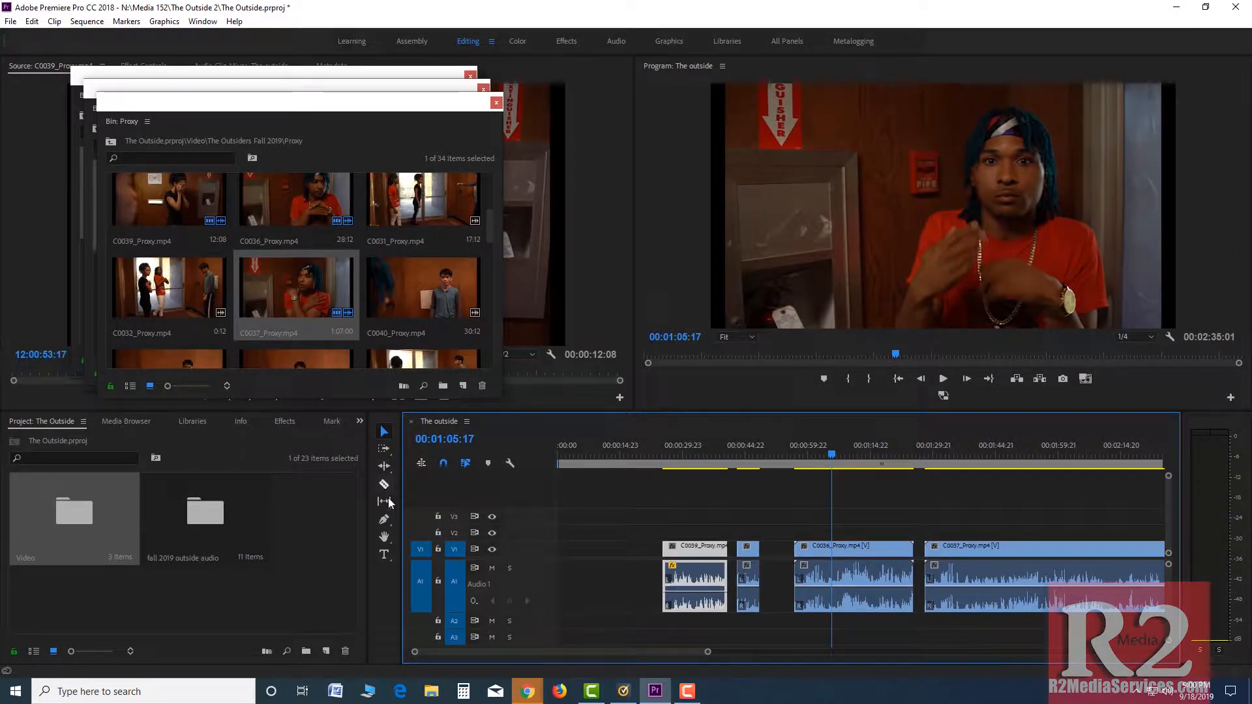
Add two volume keyframes to the first clip's audio with the Pen tool and return to the Selection tool.
{"action": "left_click", "coordinate": [384, 520]}
{"action": "left_click", "coordinate": [682, 593]}
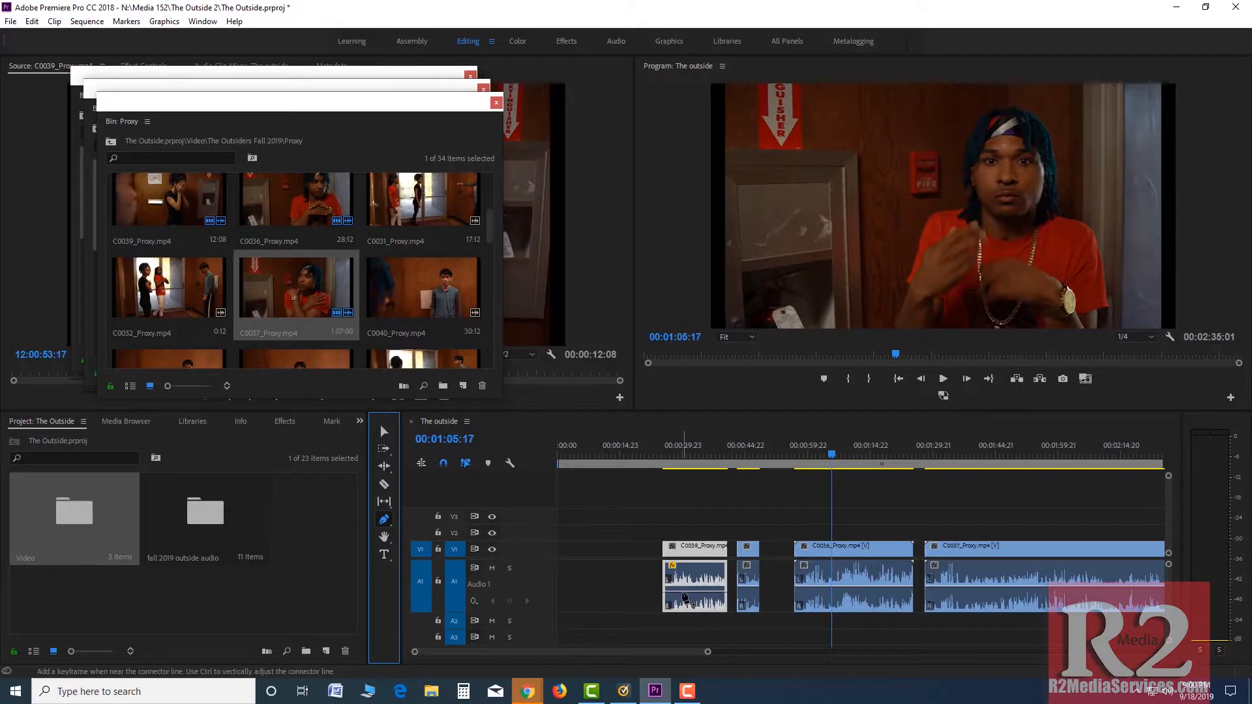
{"action": "left_click", "coordinate": [710, 592]}
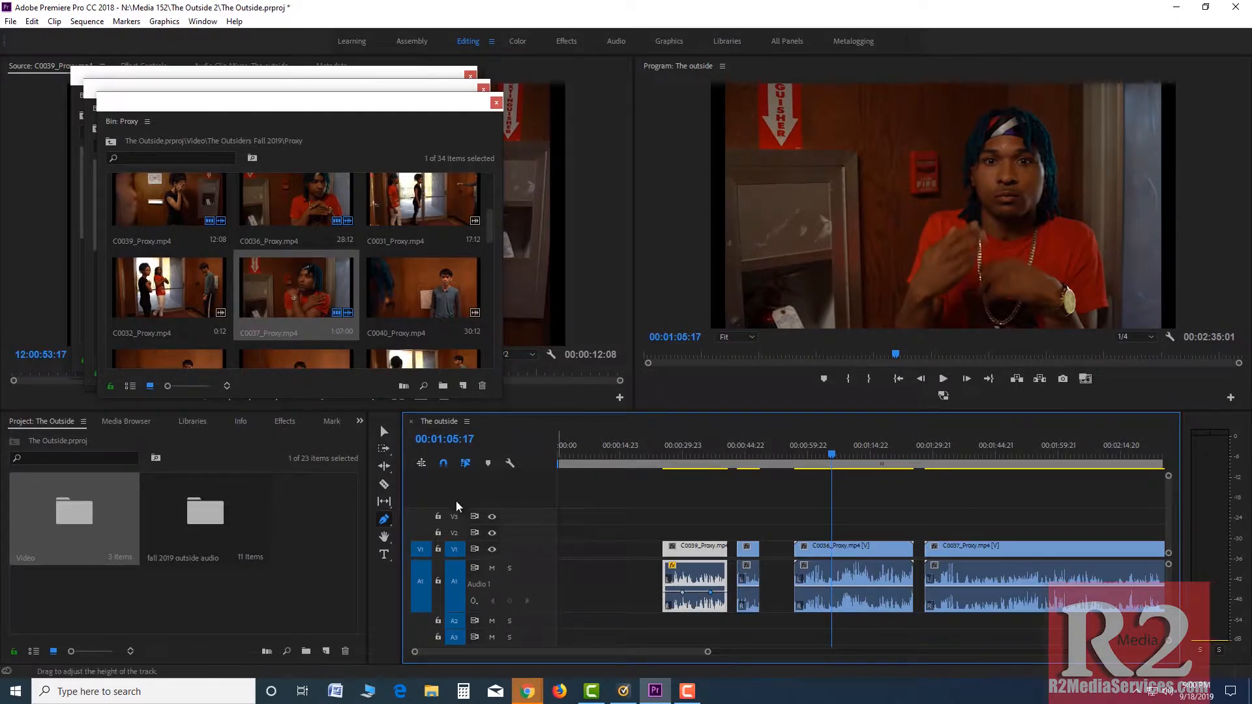
{"action": "left_click", "coordinate": [384, 432]}
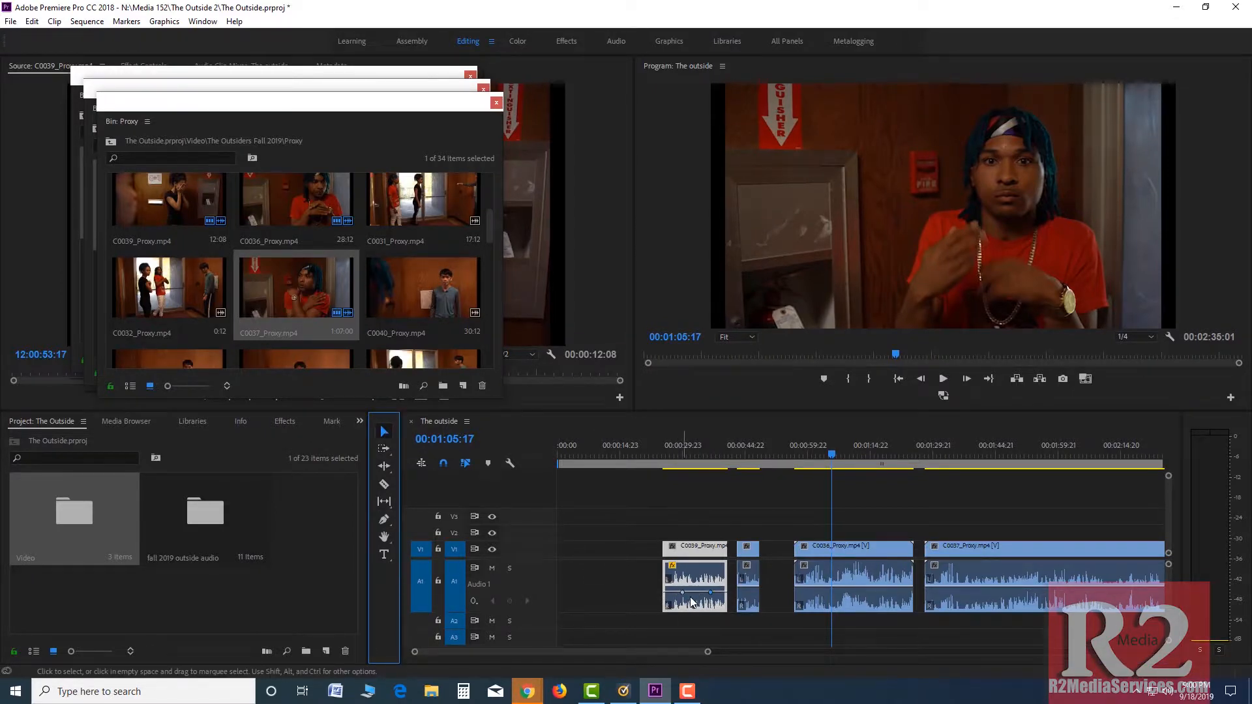
Add a third volume keyframe between the two in the first clip's audio and lower the outer ones to form a peak.
{"action": "mouse_move", "coordinate": [691, 594]}
{"action": "left_mouse_down"}
{"action": "mouse_move", "coordinate": [695, 580]}
{"action": "mouse_move", "coordinate": [695, 592]}
{"action": "left_mouse_up"}
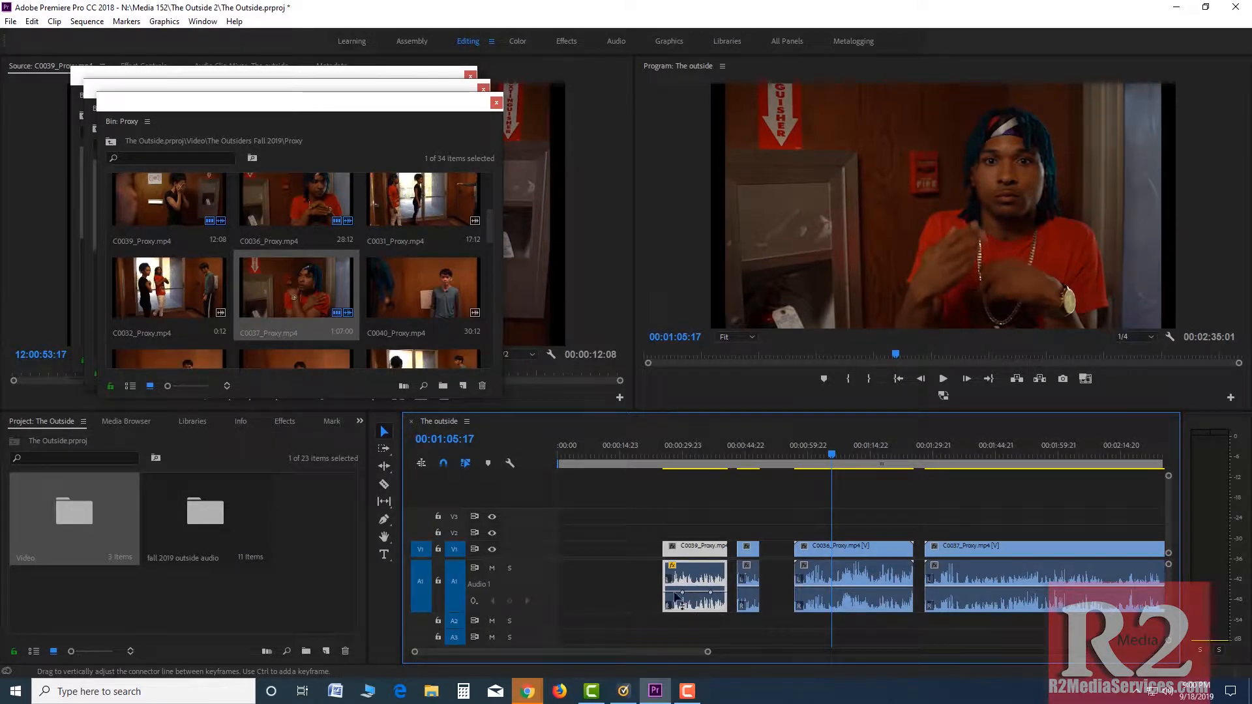
{"action": "left_click", "coordinate": [384, 520]}
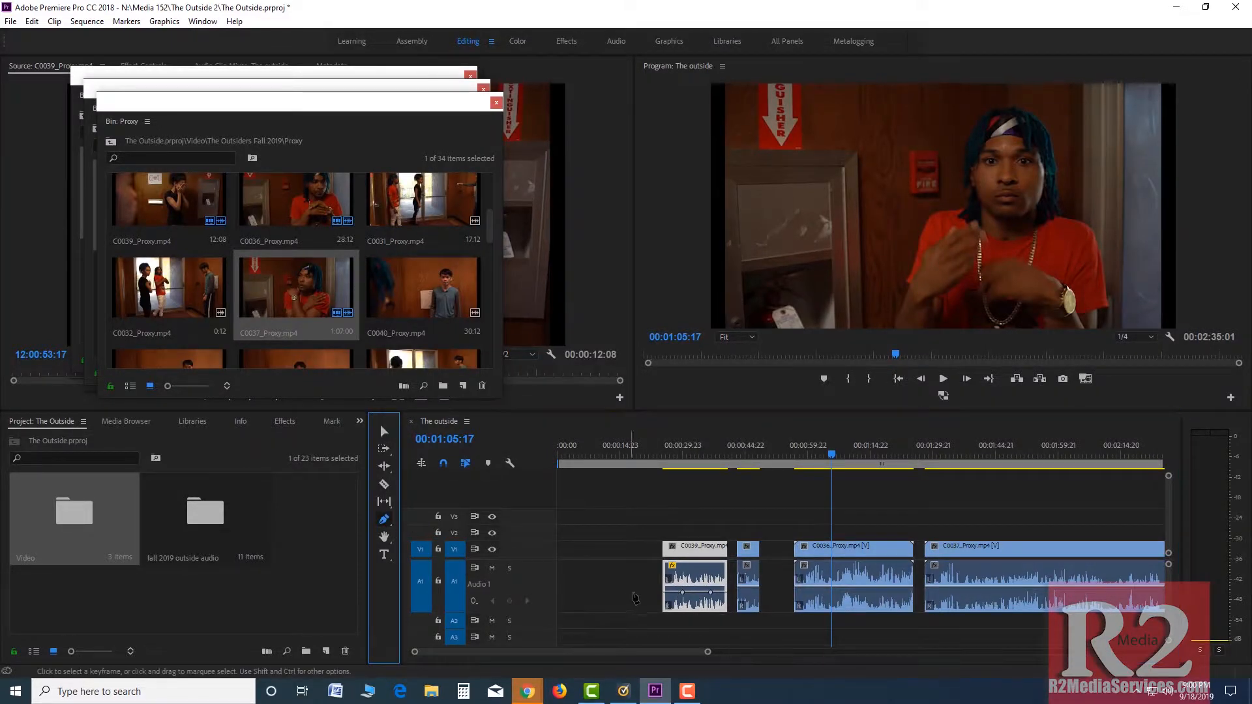
{"action": "left_click", "coordinate": [694, 593]}
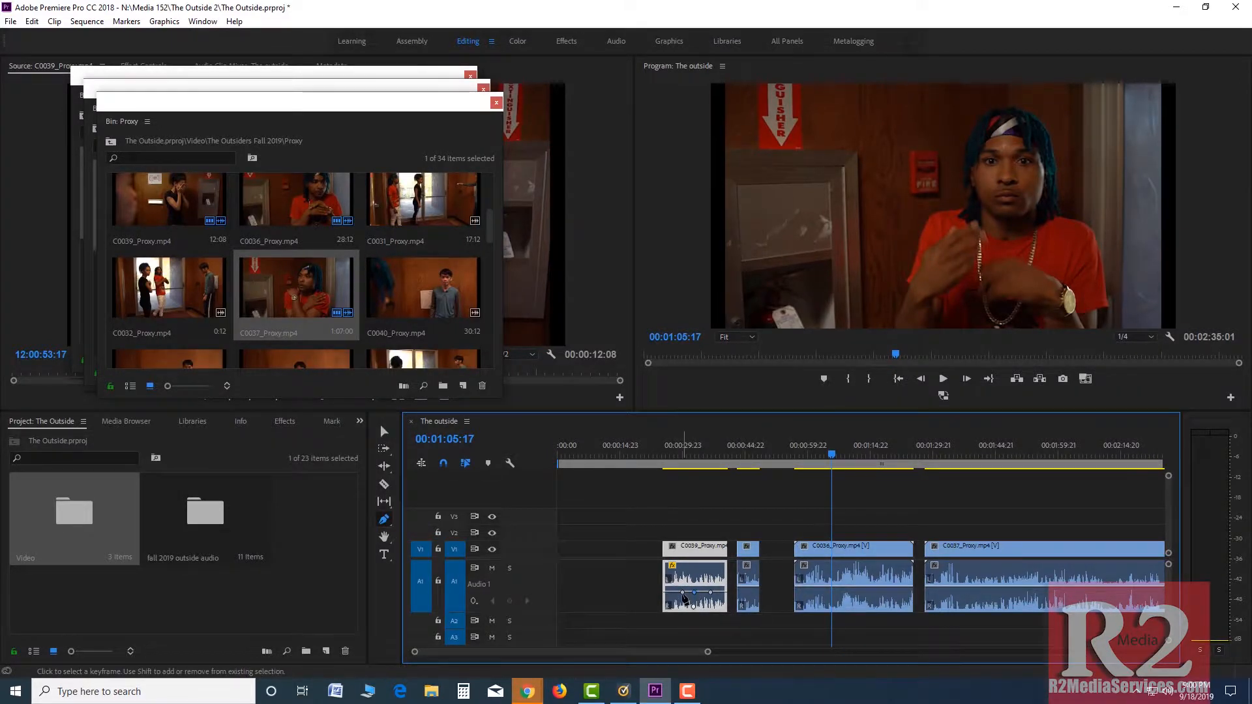
{"action": "left_click_drag", "start_coordinate": [682, 593], "coordinate": [709, 602]}
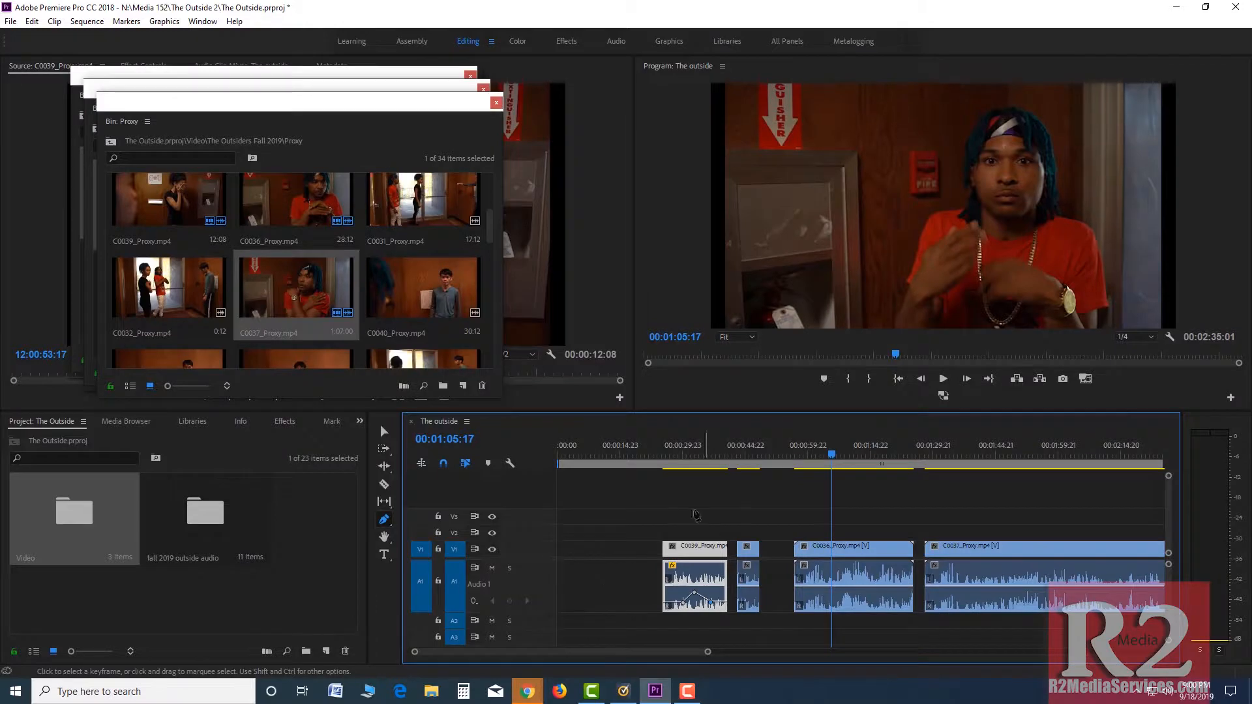
Play the first clip from about 00:00:24 to 00:00:38 to hear its keyframed volume.
{"action": "left_click", "coordinate": [657, 454]}
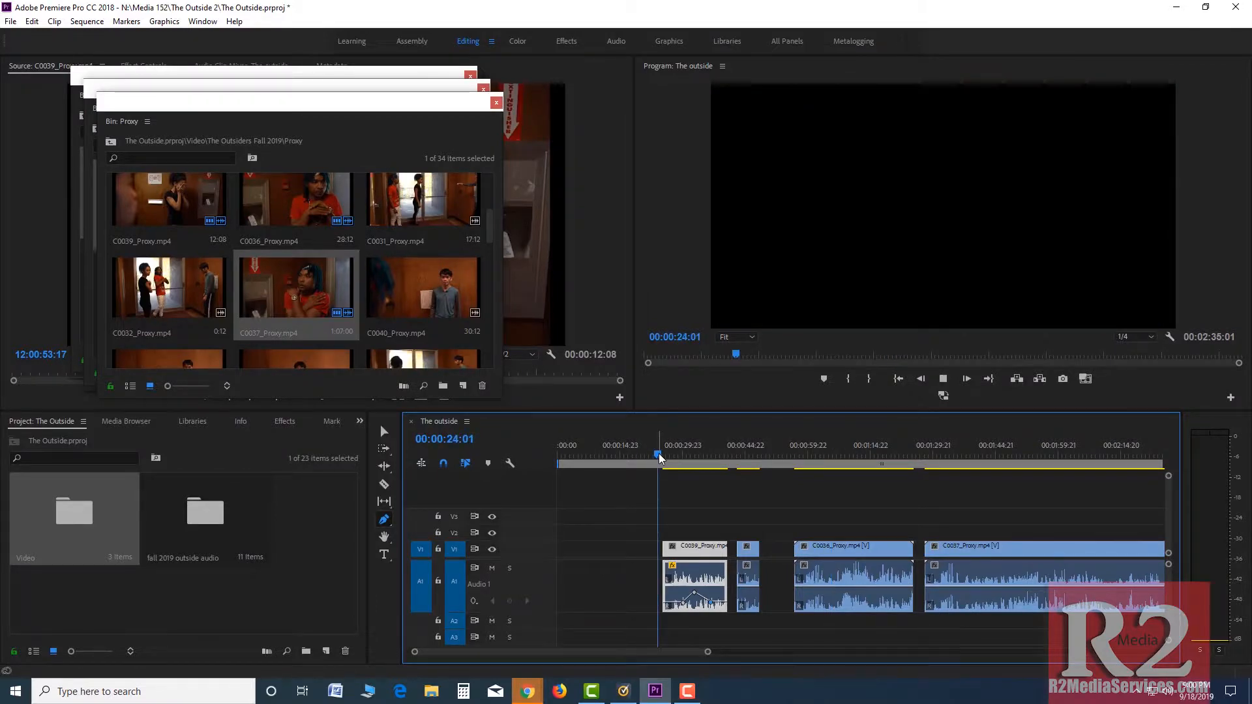
{"action": "key", "text": "space"}
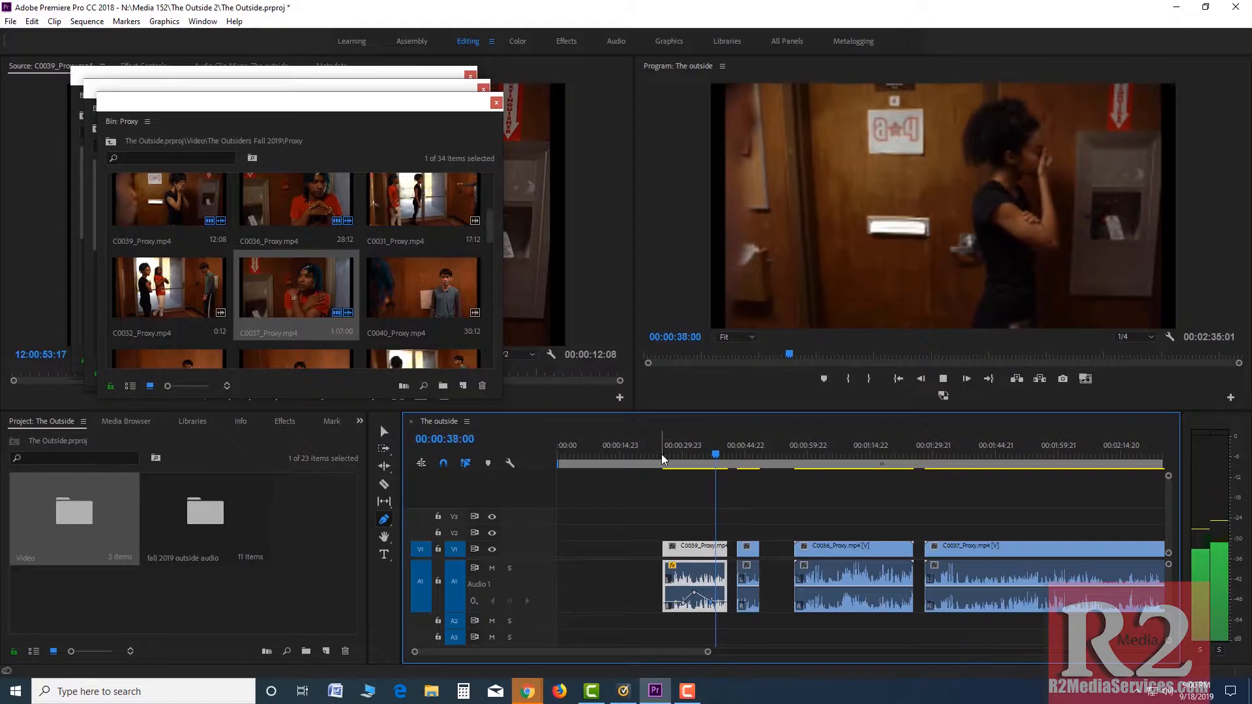
{"action": "key", "text": "space"}
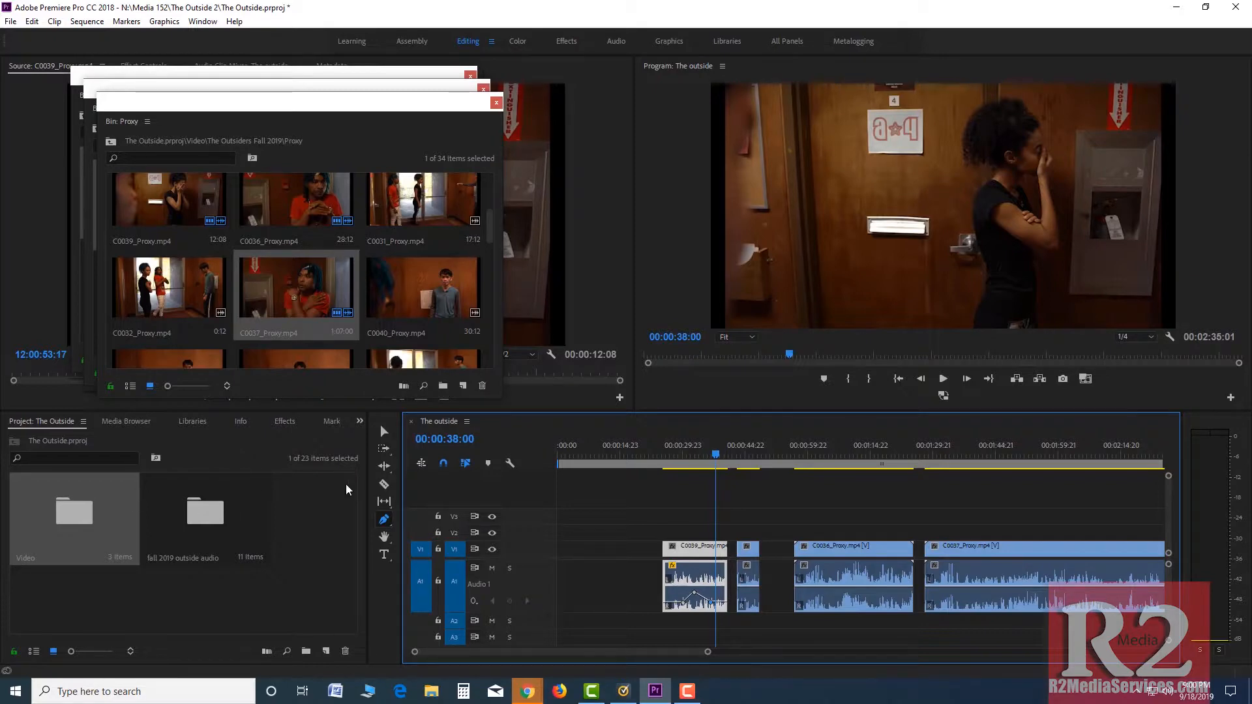
Duplicate the first clip in the empty space before it and trim the copy to run from about 00:00:09 to about 00:00:14.
{"action": "left_click", "coordinate": [384, 431]}
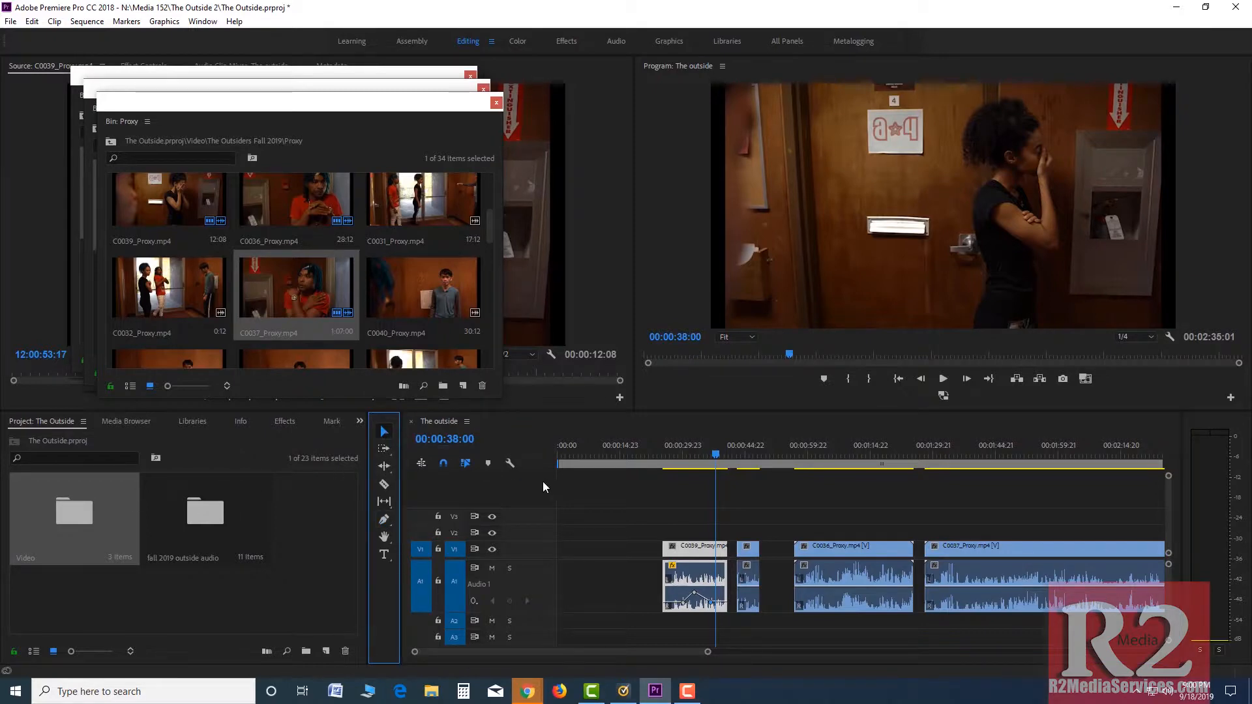
{"action": "left_click", "coordinate": [693, 554]}
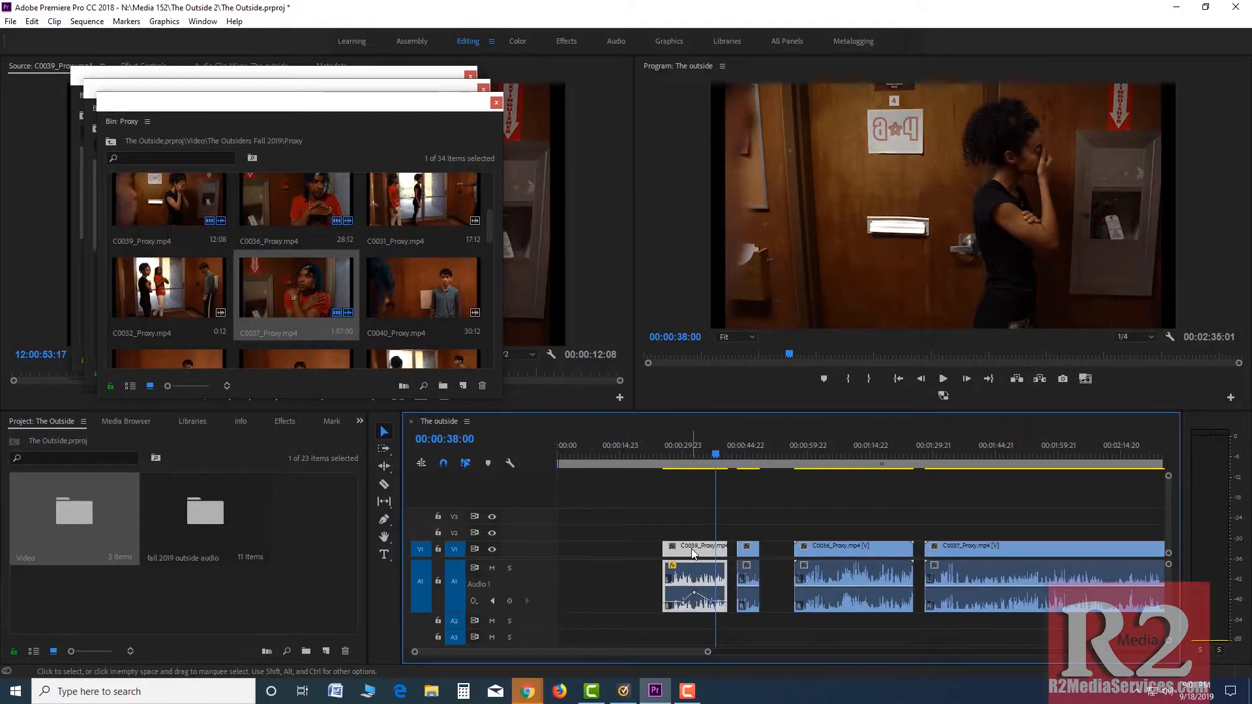
{"action": "left_click_drag", "start_coordinate": [693, 555], "coordinate": [610, 550]}
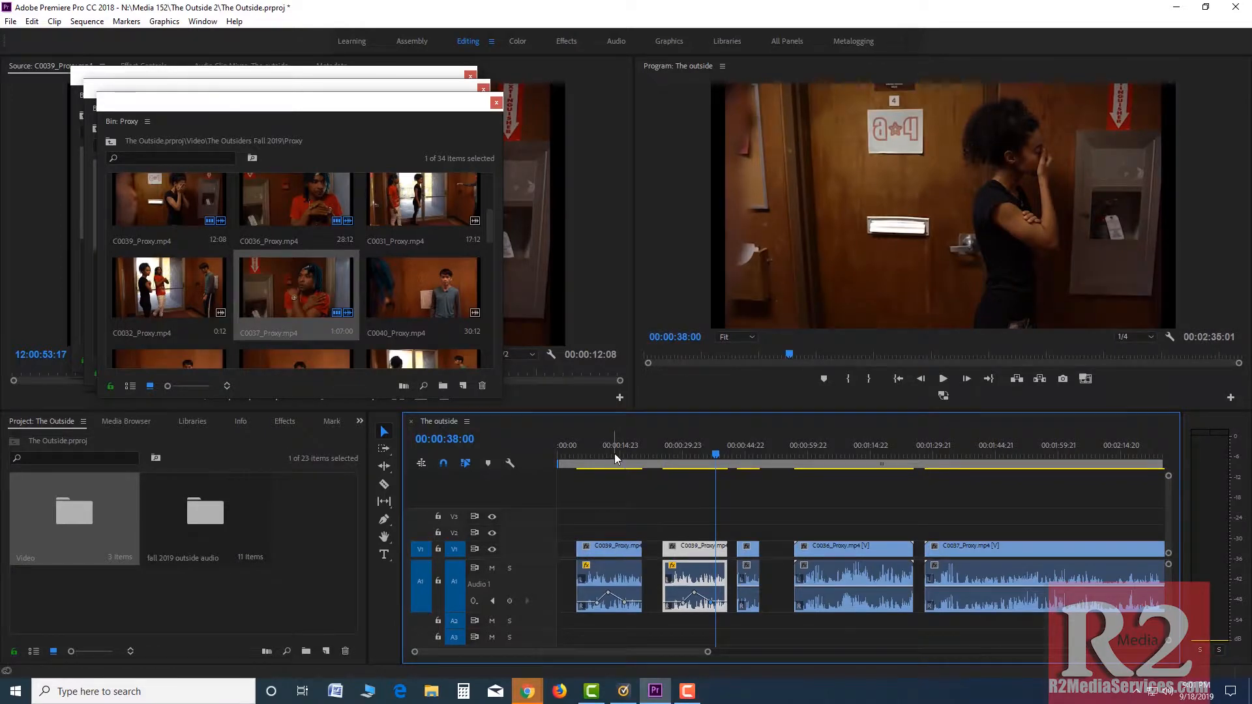
{"action": "left_click_drag", "start_coordinate": [614, 452], "coordinate": [577, 458]}
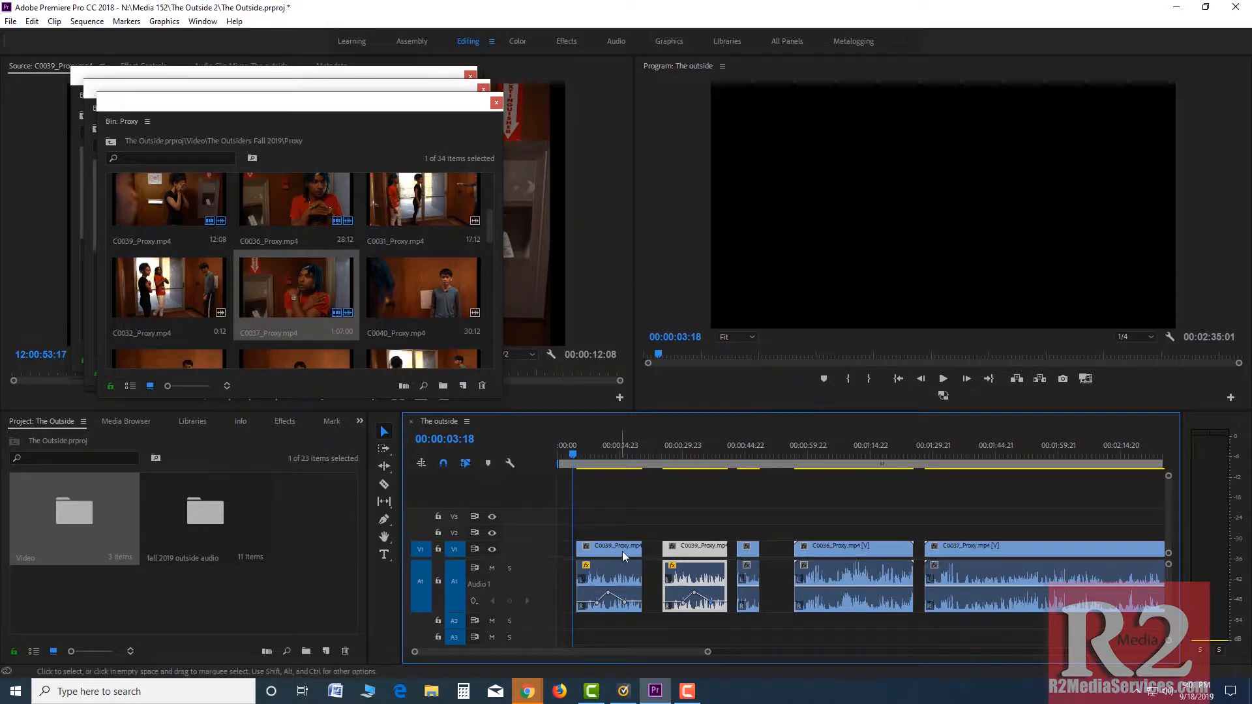
{"action": "mouse_move", "coordinate": [641, 549]}
{"action": "left_mouse_down"}
{"action": "mouse_move", "coordinate": [605, 550]}
{"action": "mouse_move", "coordinate": [629, 555]}
{"action": "mouse_move", "coordinate": [617, 553]}
{"action": "left_mouse_up"}
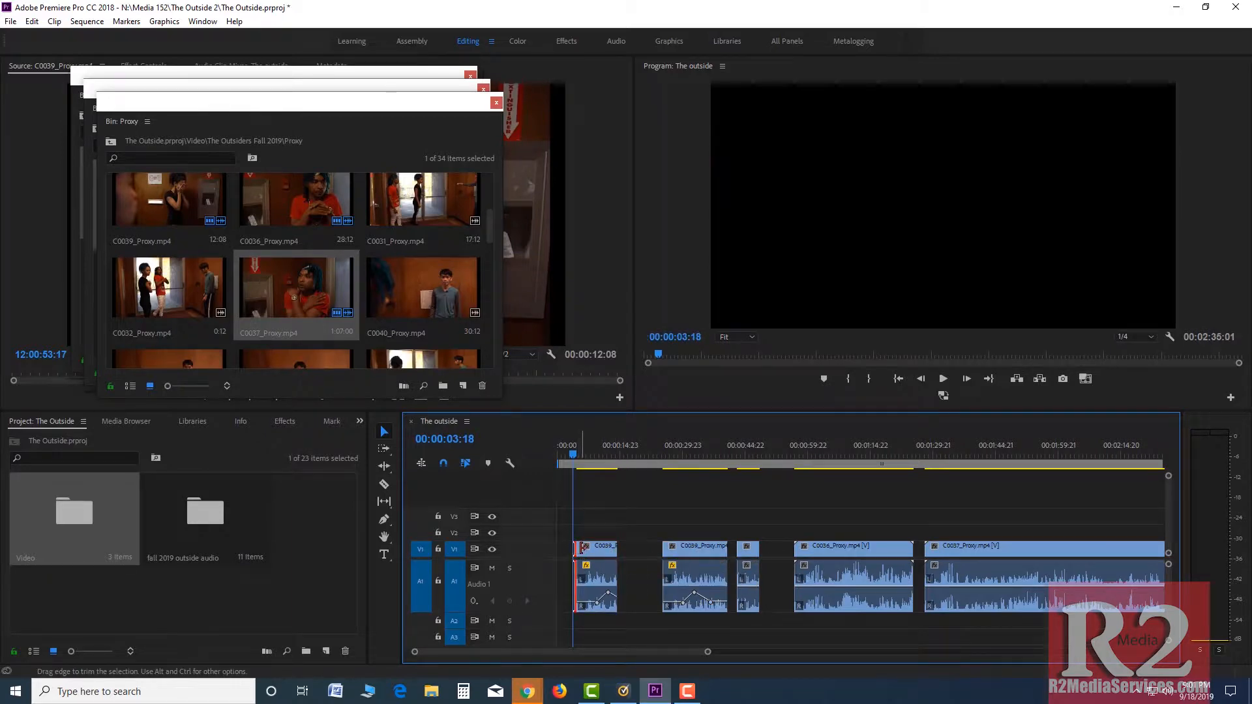
{"action": "left_click_drag", "start_coordinate": [575, 548], "coordinate": [596, 546]}
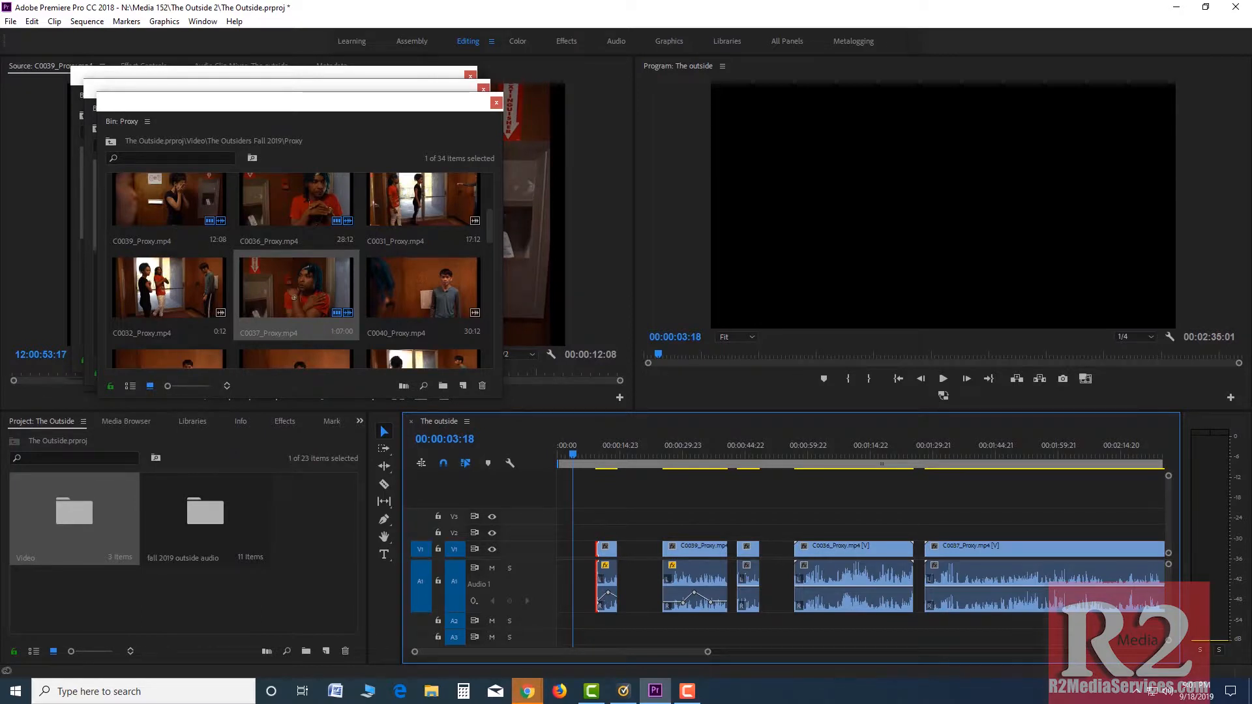
Apply default transitions to the start of the original keyframed clip and play across the fade-in.
{"action": "left_click", "coordinate": [665, 561]}
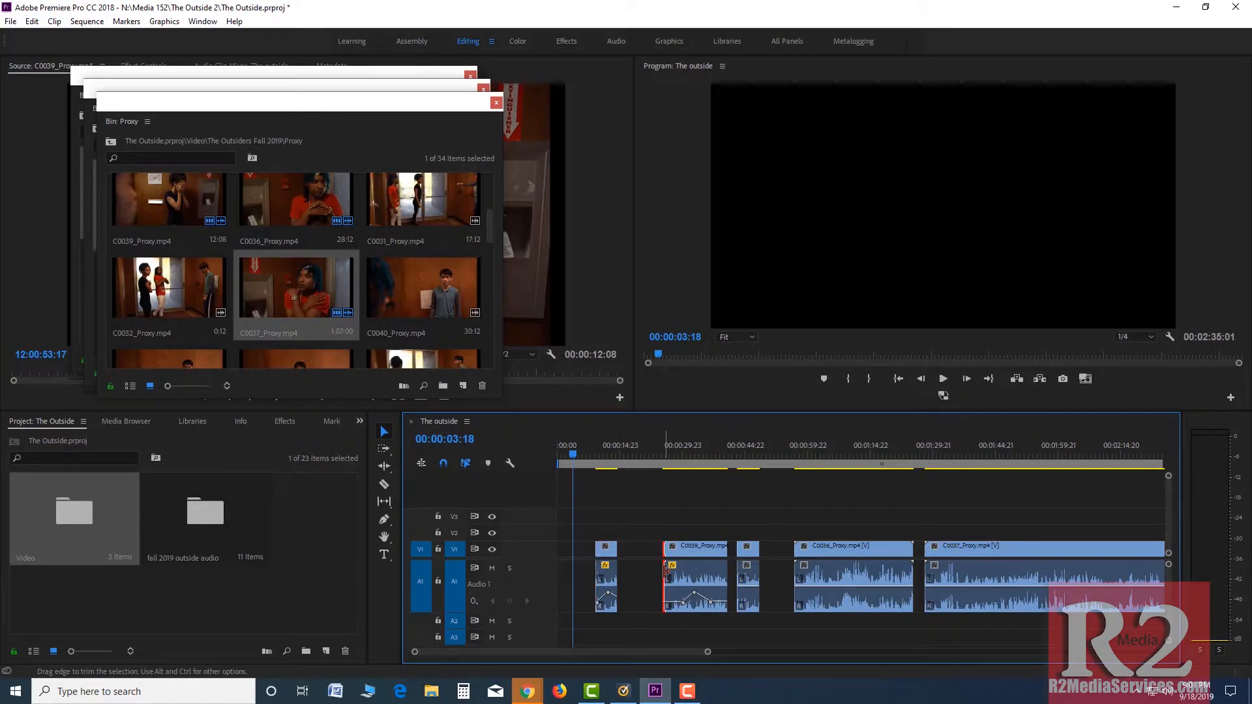
{"action": "right_click", "coordinate": [667, 571]}
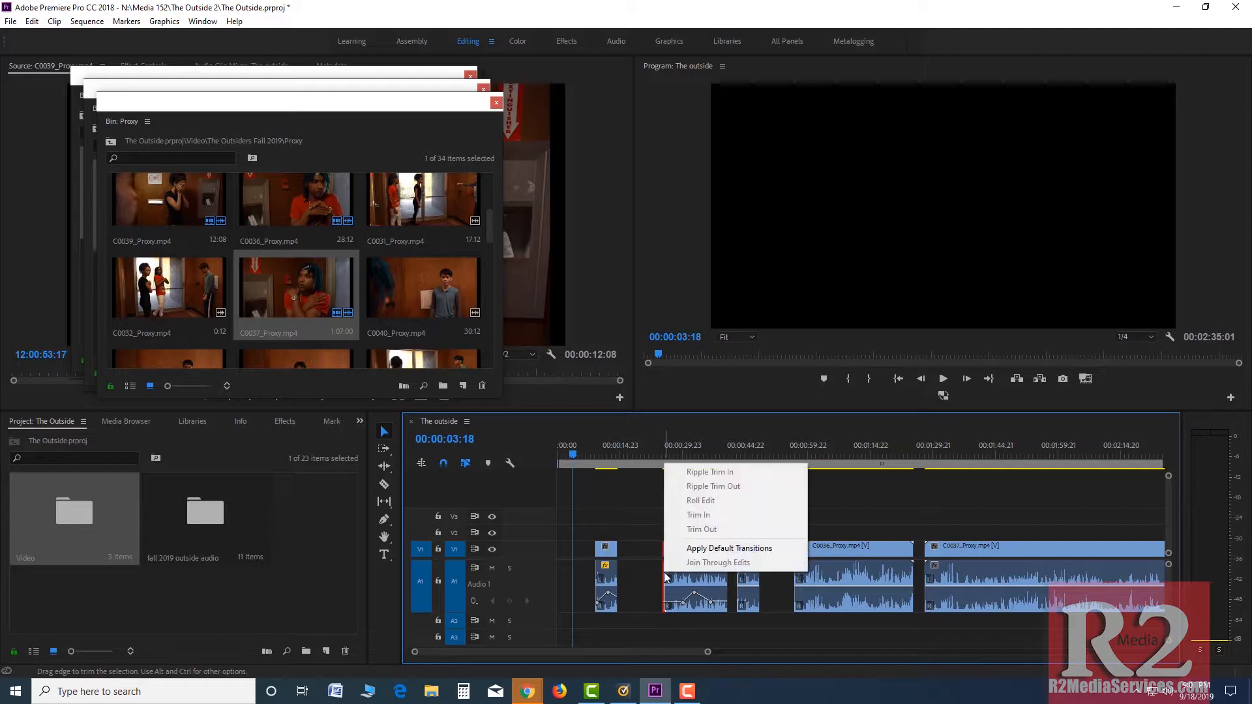
{"action": "left_click", "coordinate": [706, 548]}
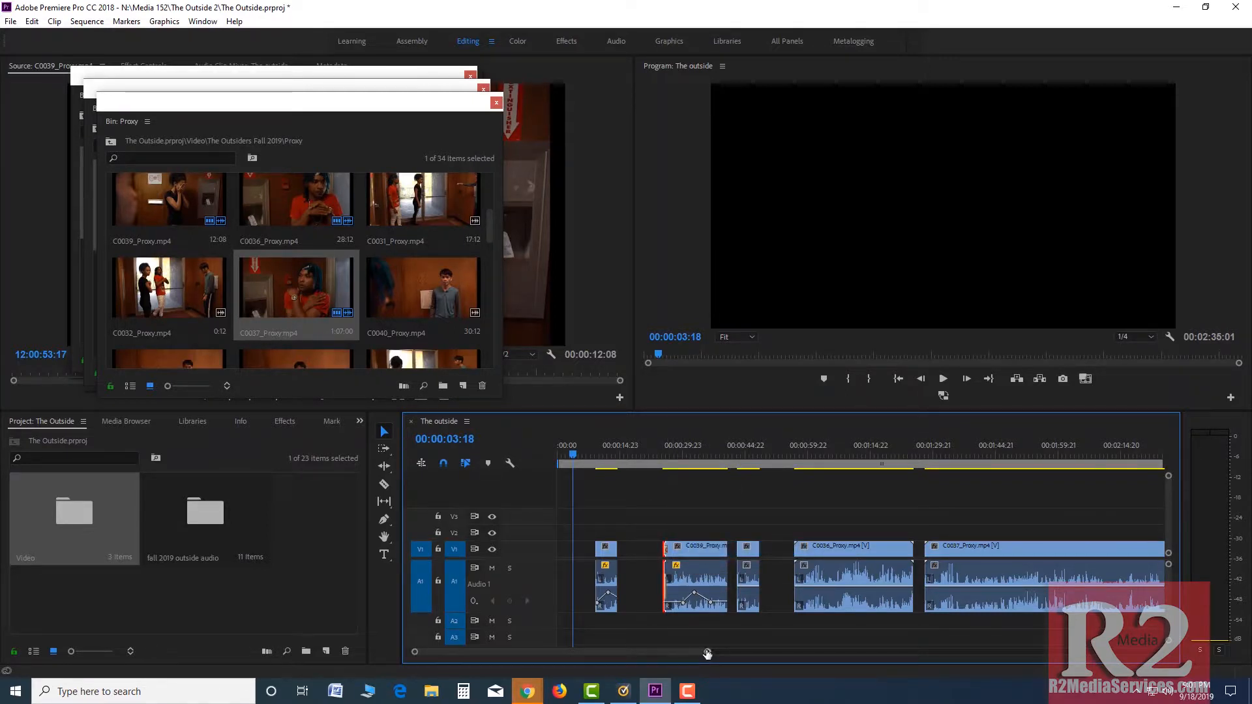
{"action": "left_click_drag", "start_coordinate": [707, 651], "coordinate": [607, 652]}
{"action": "left_click", "coordinate": [770, 455]}
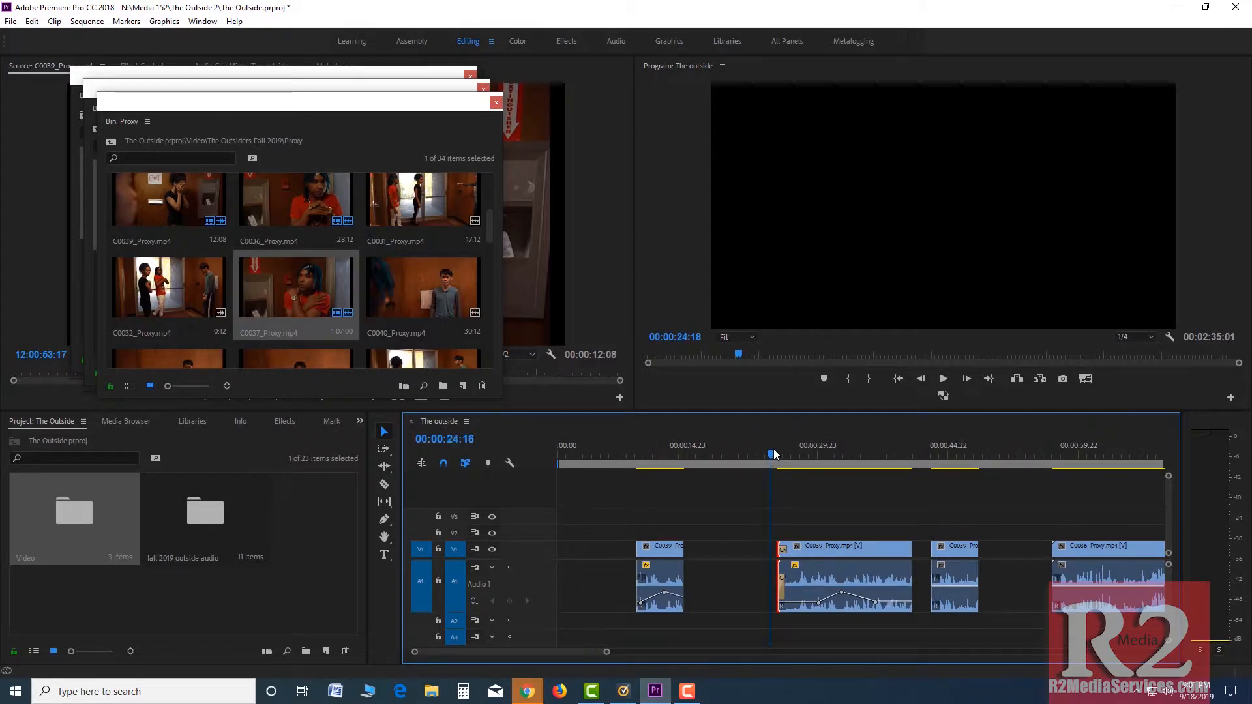
{"action": "key", "text": "space"}
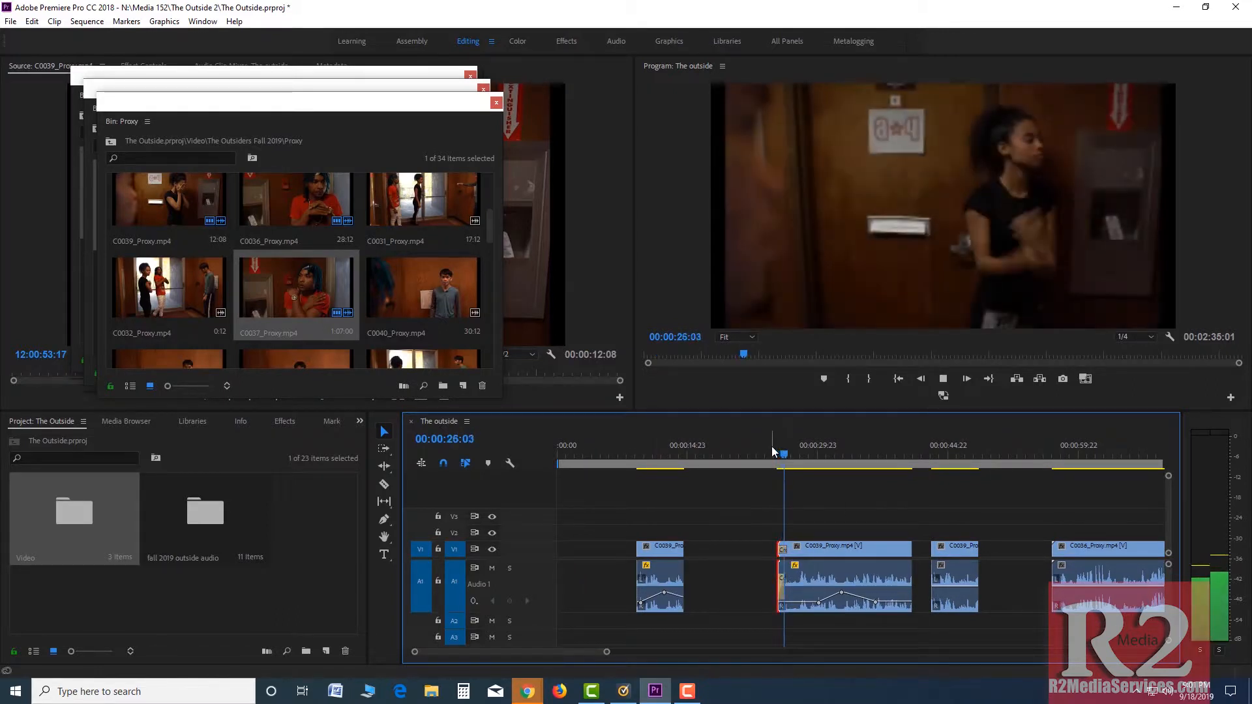
{"action": "key", "text": "space"}
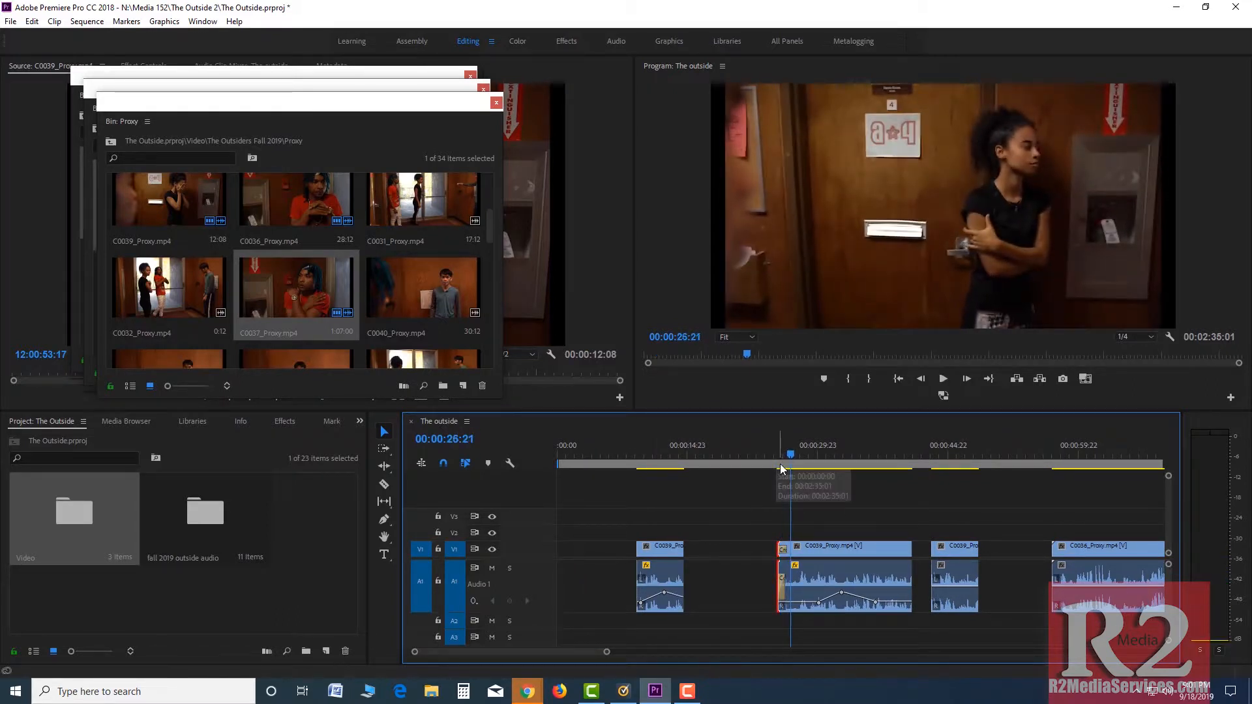
Apply default transitions to the end of the same clip and play across the fade-out.
{"action": "right_click", "coordinate": [910, 571]}
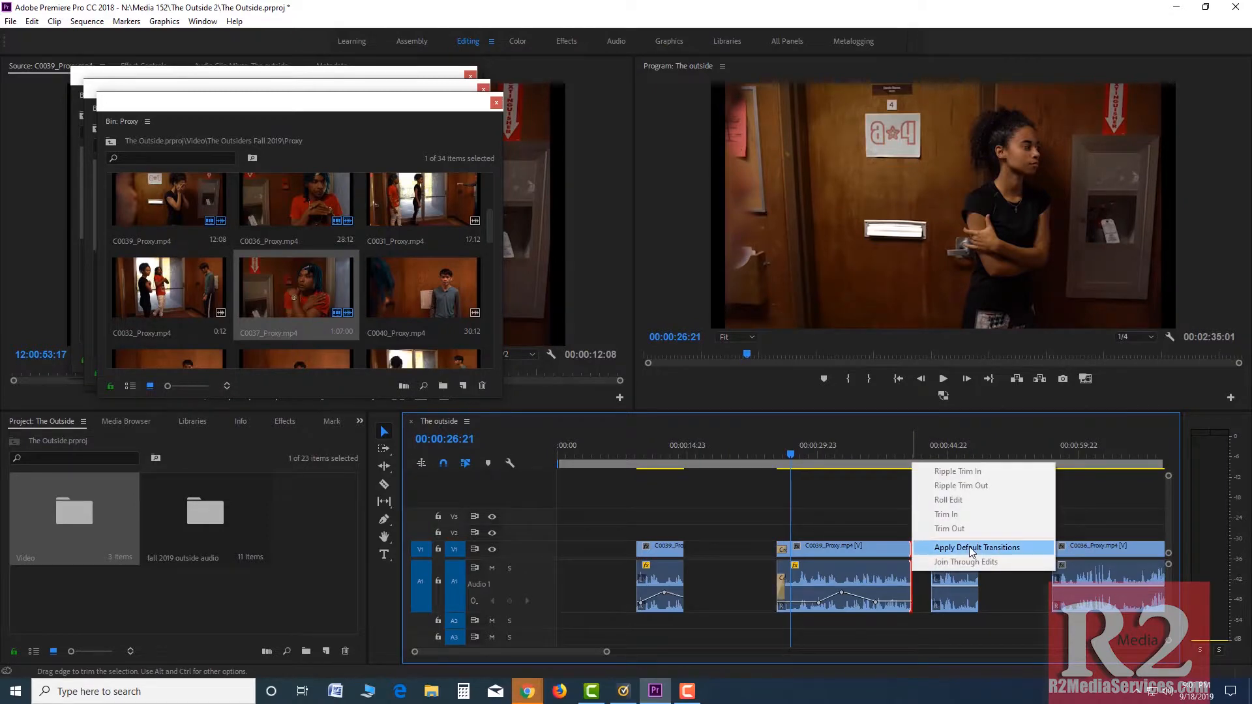
{"action": "left_click", "coordinate": [953, 545]}
{"action": "left_click", "coordinate": [897, 453]}
{"action": "key", "text": "space"}
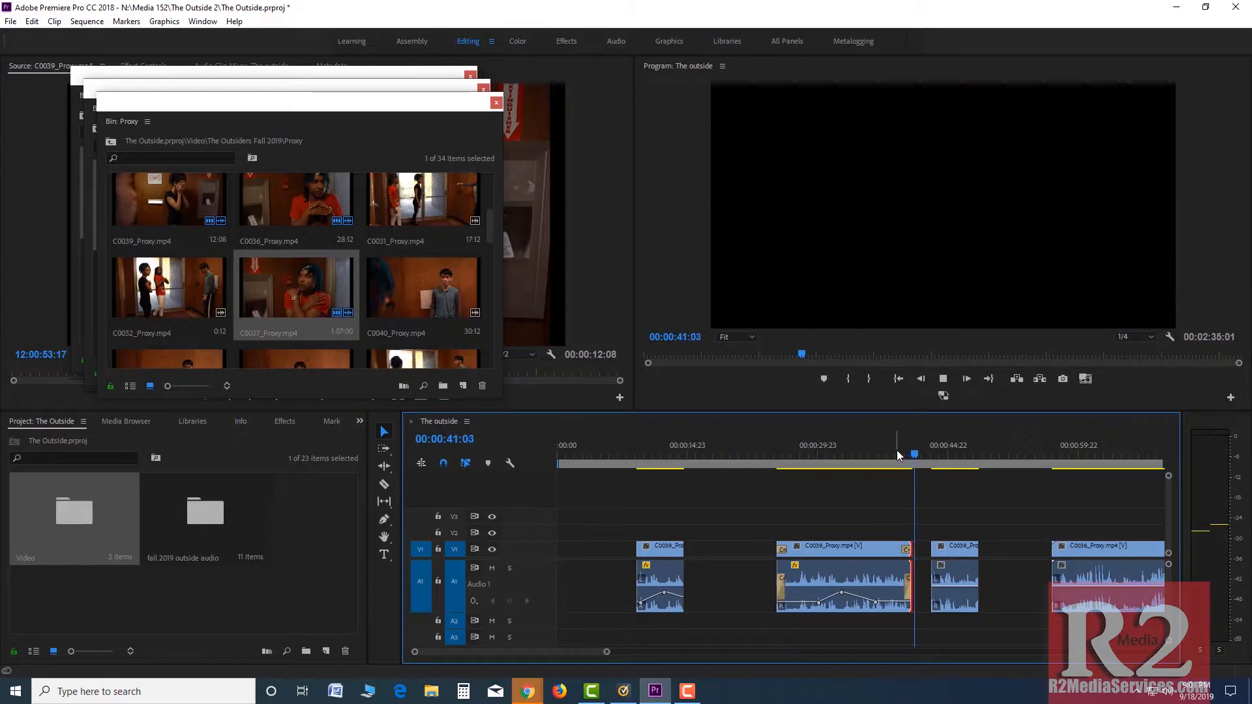
{"action": "key", "text": "space"}
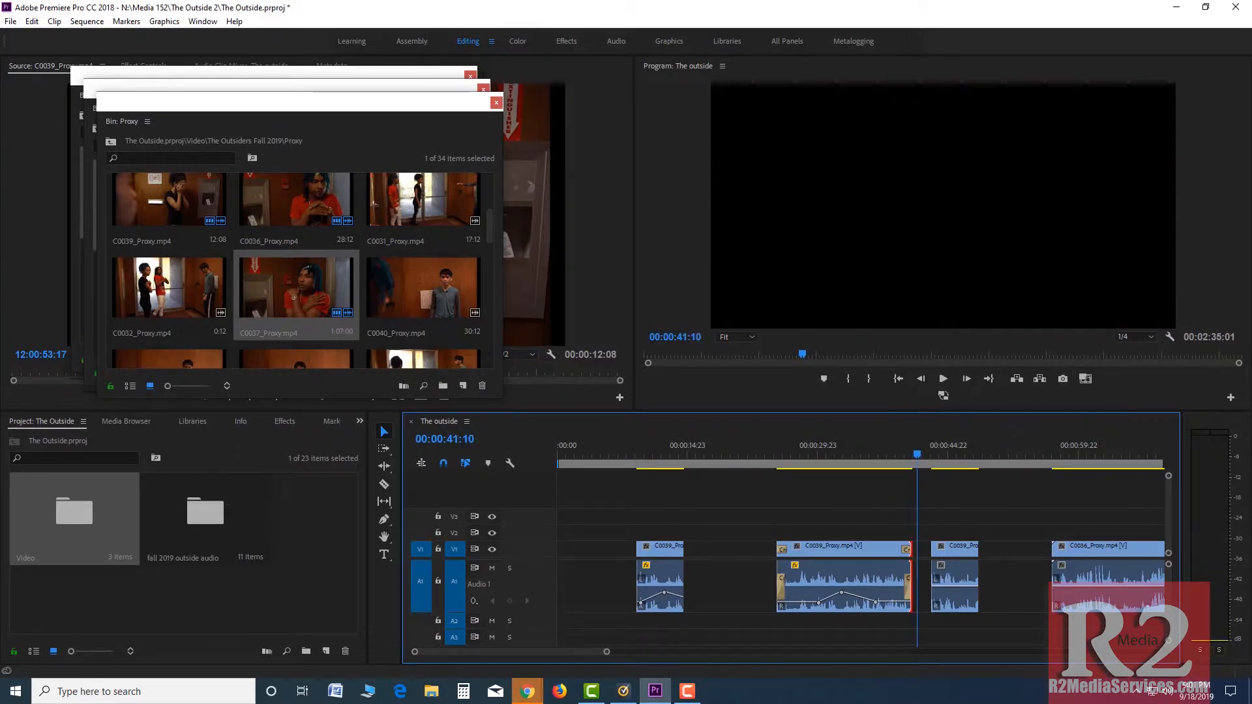
Play the trimmed copy at the beginning of the sequence, from 00:00:06:22 to 00:00:12:21.
{"action": "mouse_move", "coordinate": [629, 450]}
{"action": "left_mouse_down"}
{"action": "mouse_move", "coordinate": [575, 451]}
{"action": "mouse_move", "coordinate": [646, 450]}
{"action": "mouse_move", "coordinate": [611, 443]}
{"action": "left_mouse_up"}
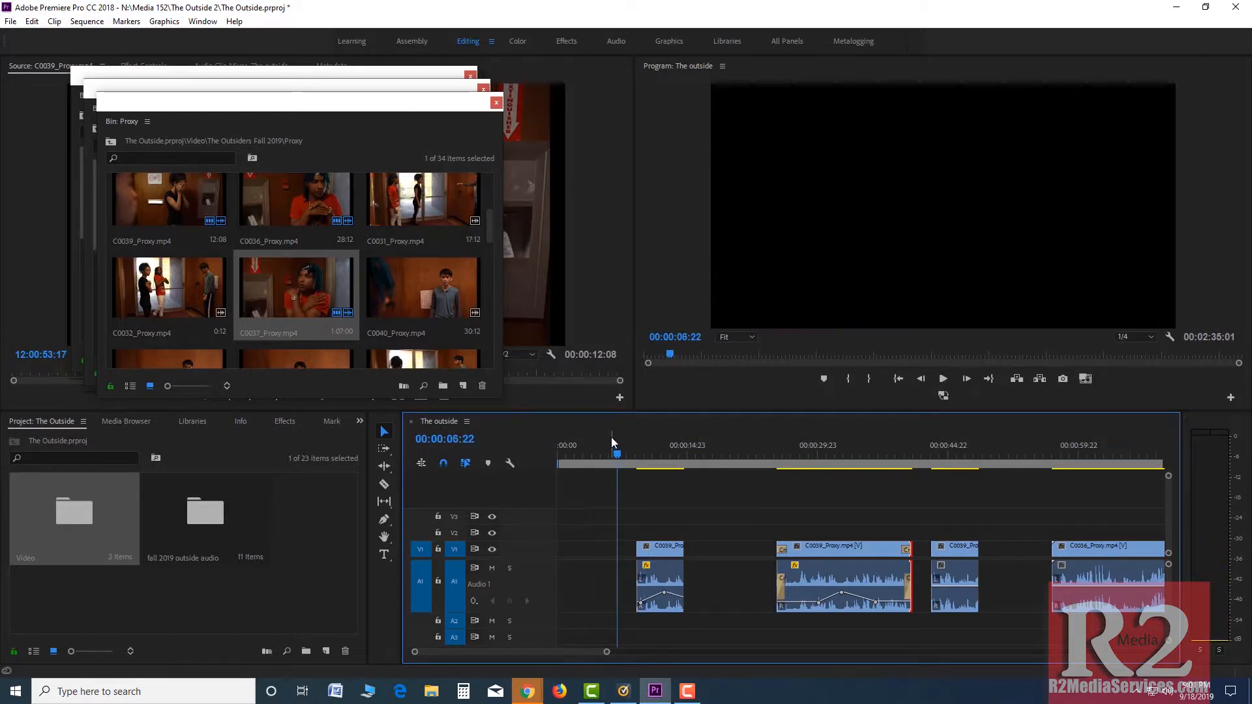
{"action": "key", "text": "space"}
{"action": "key", "text": "space"}
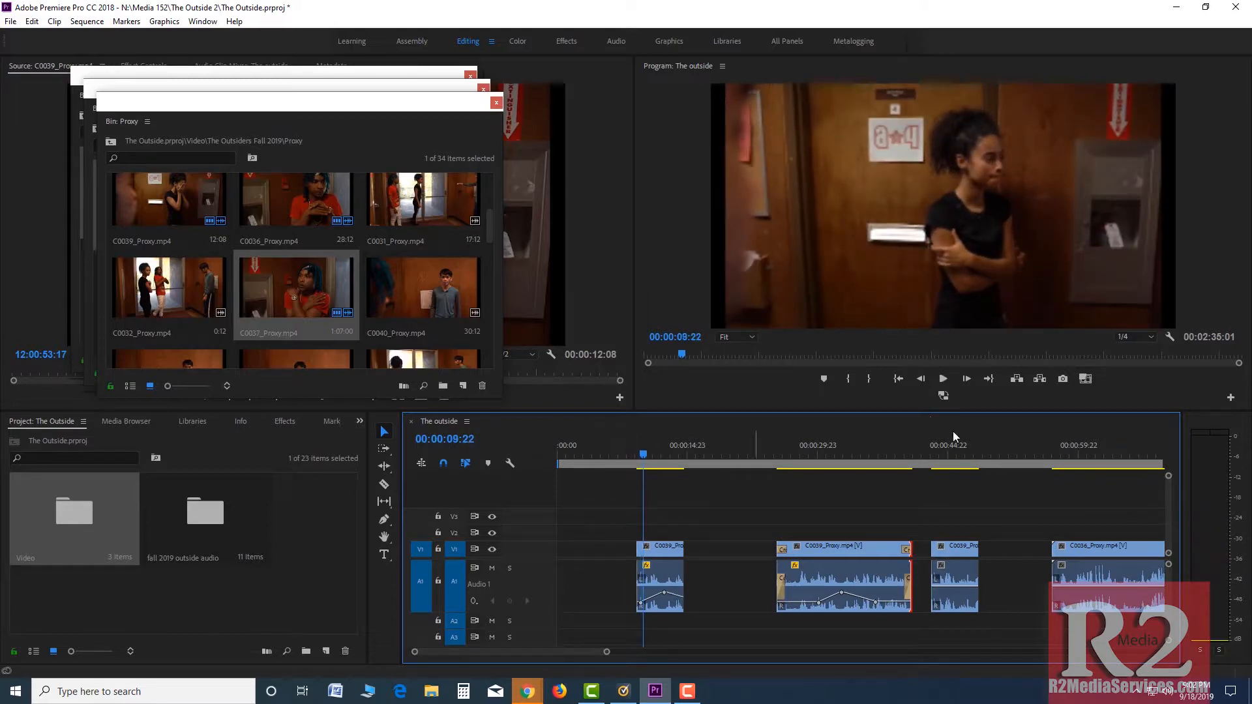
{"action": "left_click", "coordinate": [943, 380]}
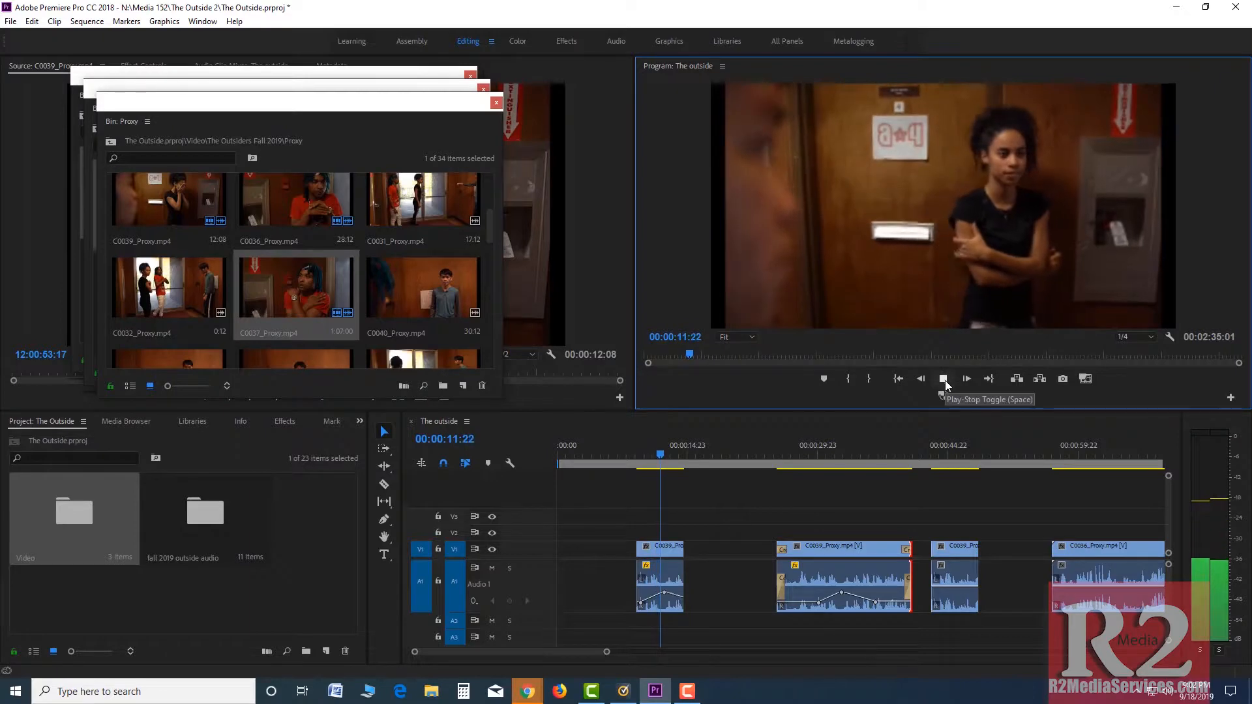
{"action": "left_click", "coordinate": [944, 381]}
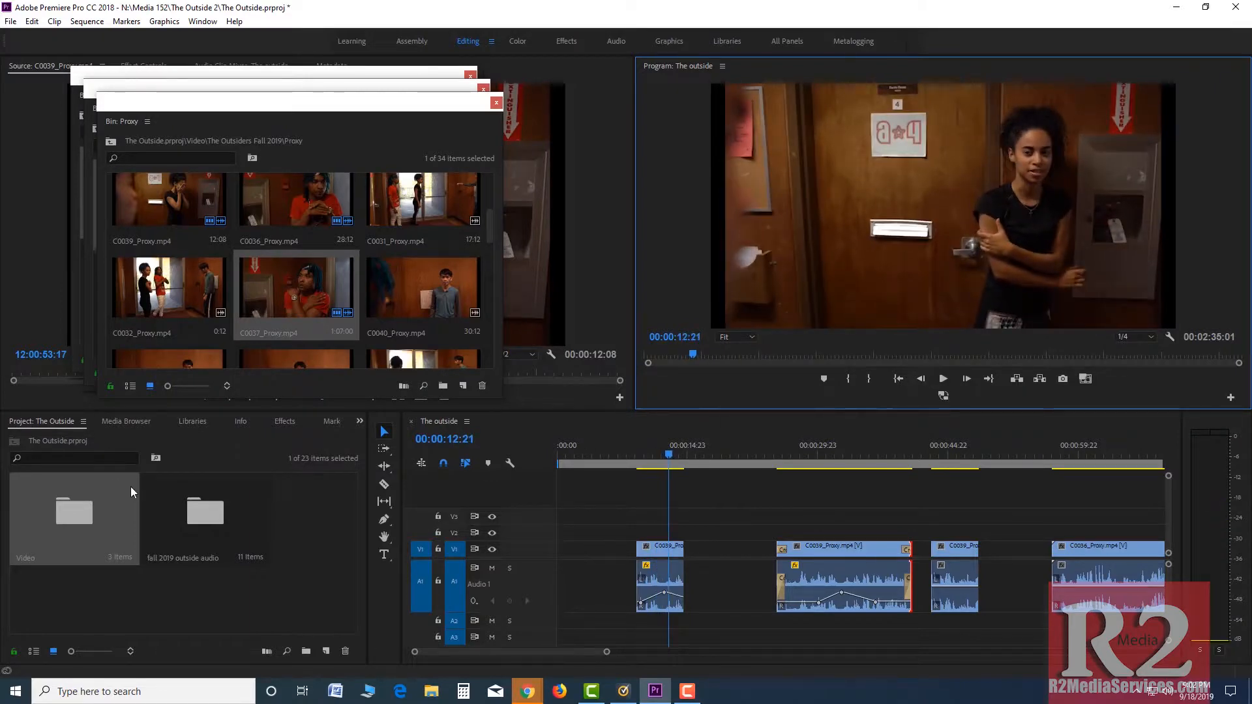
Close the three floating bin windows and return the playhead to the start of the sequence.
{"action": "left_click", "coordinate": [496, 103]}
{"action": "left_click", "coordinate": [483, 89]}
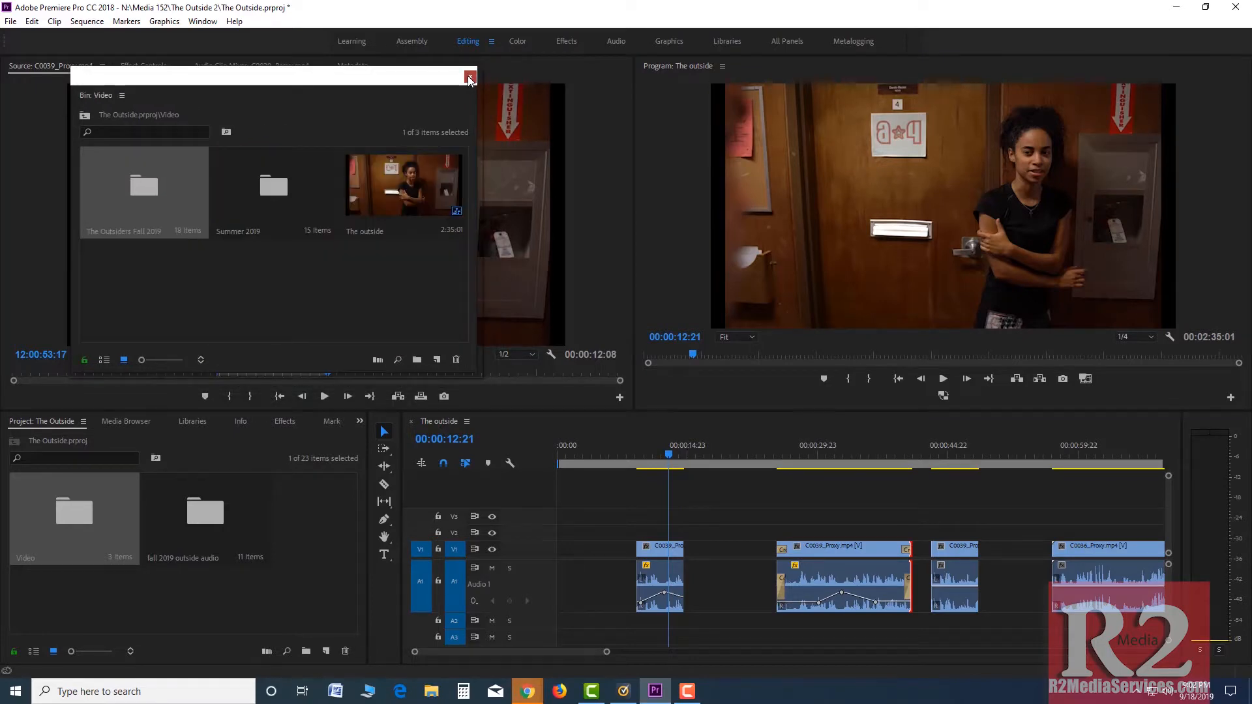
{"action": "left_click", "coordinate": [470, 75]}
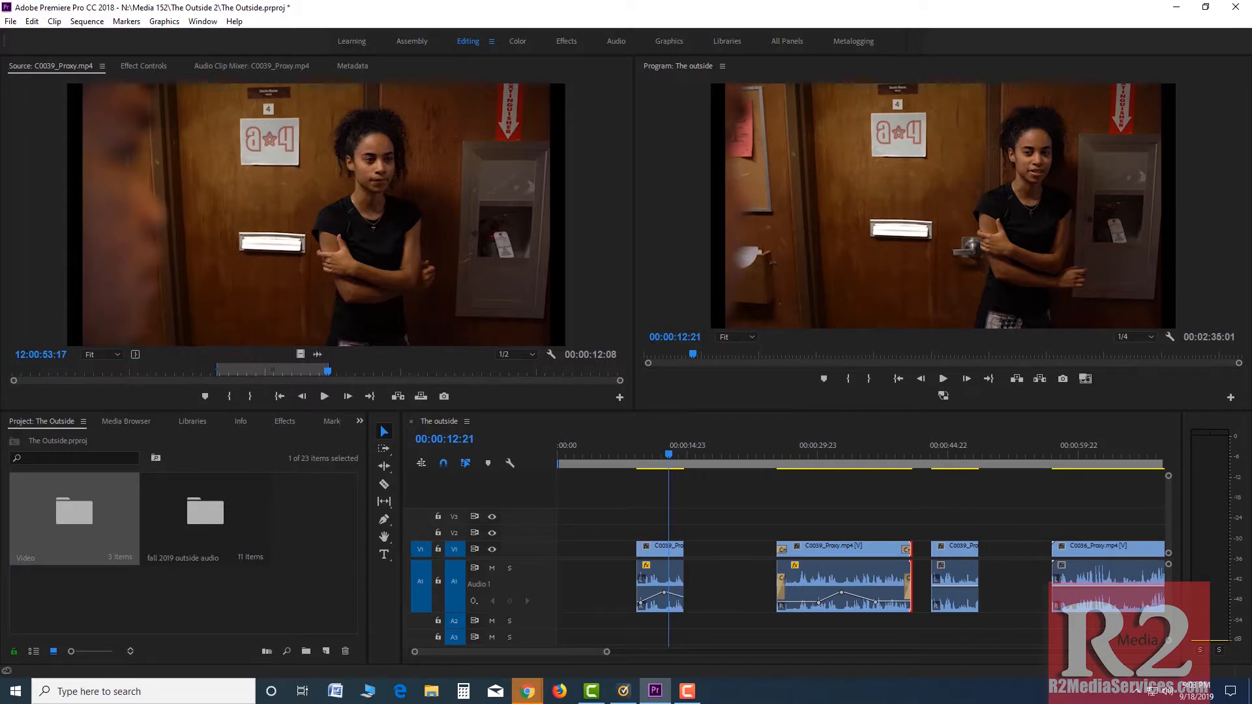
{"action": "left_click_drag", "start_coordinate": [620, 439], "coordinate": [600, 439]}
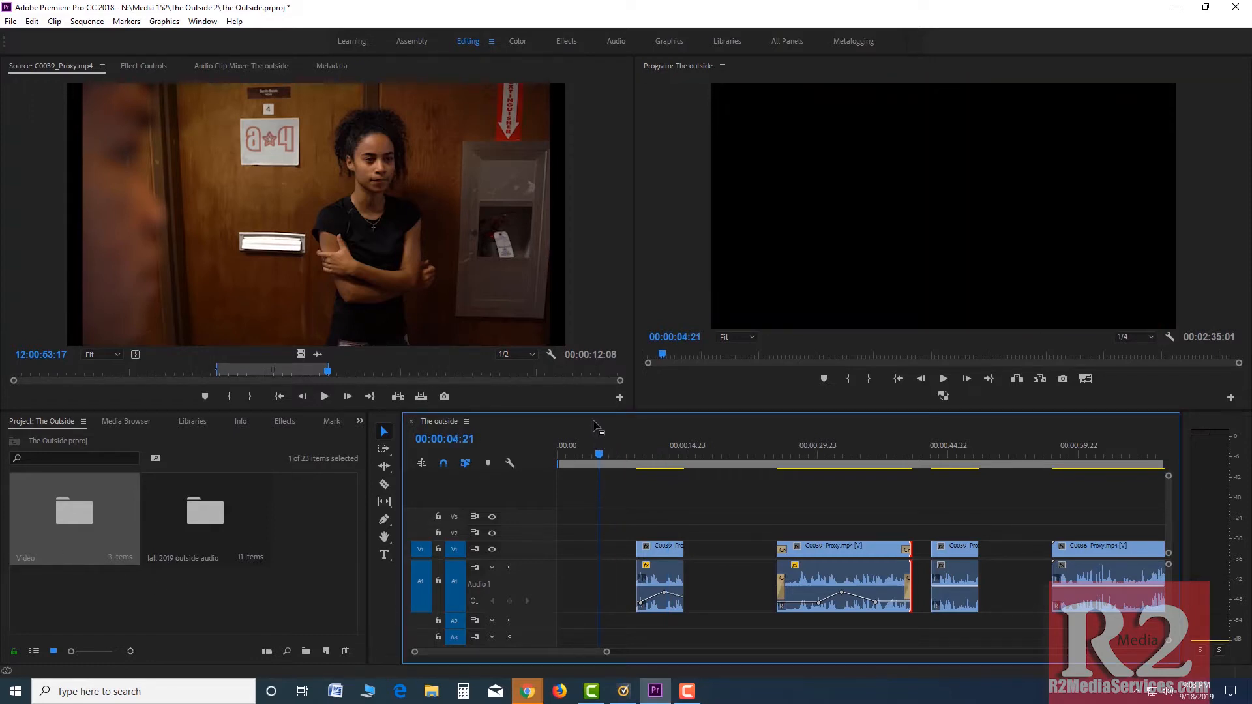
{"action": "key", "text": "Home"}
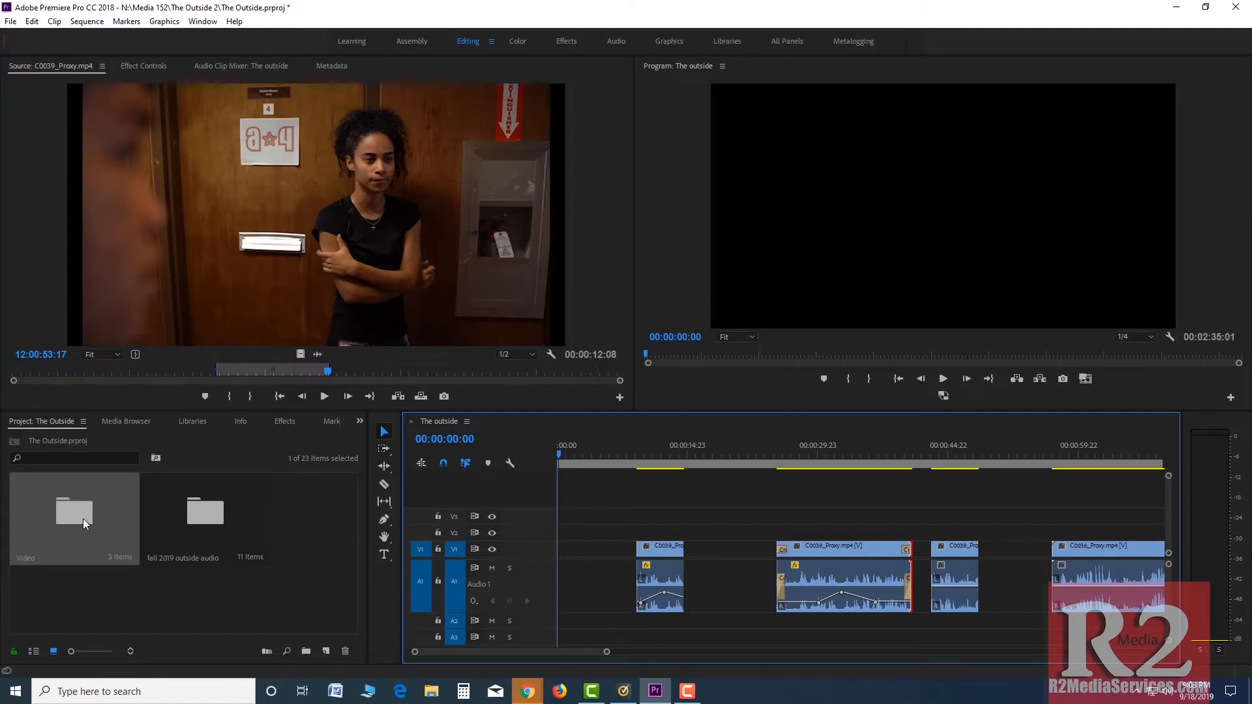
Open the fall 2019 outside audio bin in its own window.
{"action": "left_click", "coordinate": [205, 518]}
{"action": "double_click", "coordinate": [205, 518]}
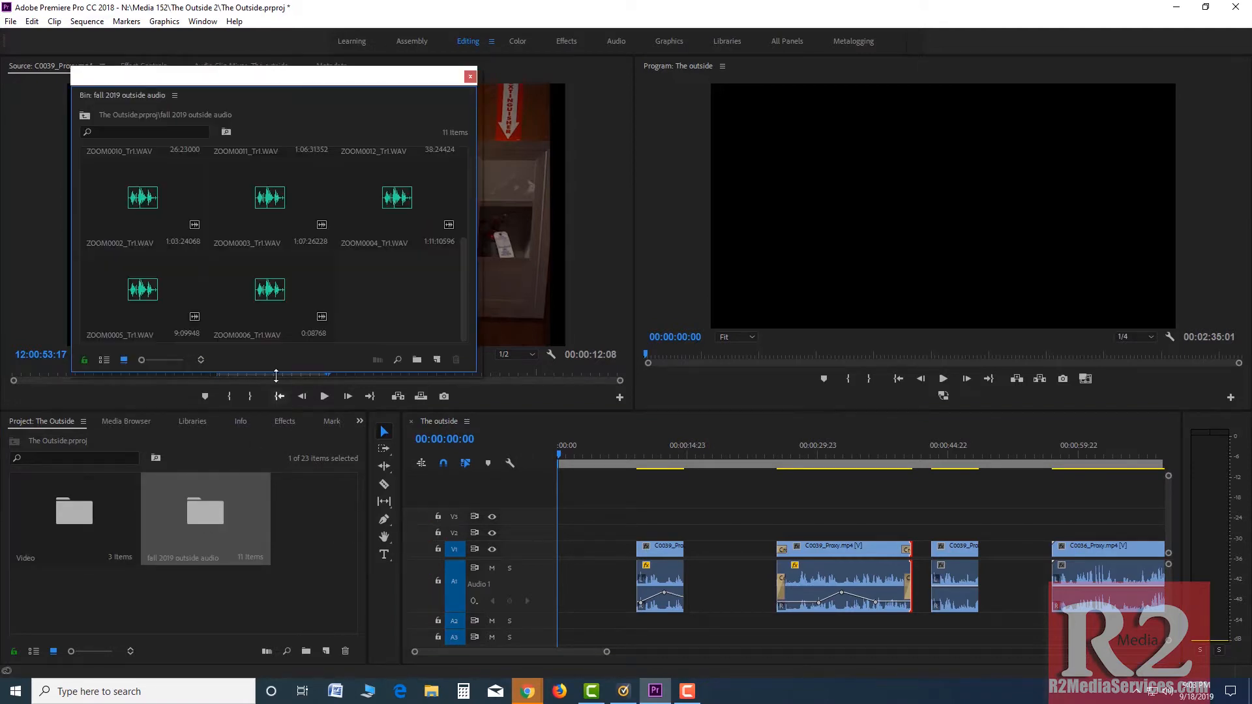
{"action": "key", "text": "ctrl+s"}
Open The Outsiders Fall 2019 bin from the Video bin, move it beside the audio bin, and select C0038.MP4.
{"action": "double_click", "coordinate": [73, 523]}
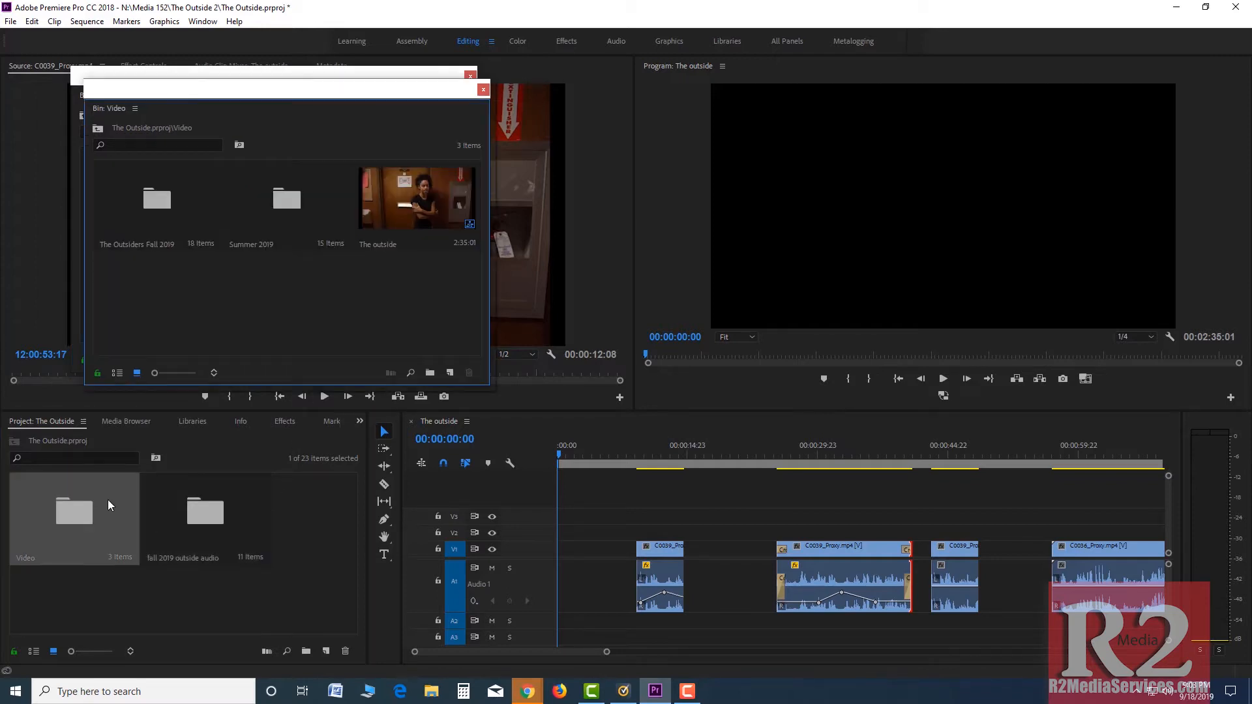
{"action": "double_click", "coordinate": [176, 205]}
{"action": "left_click_drag", "start_coordinate": [267, 106], "coordinate": [708, 102]}
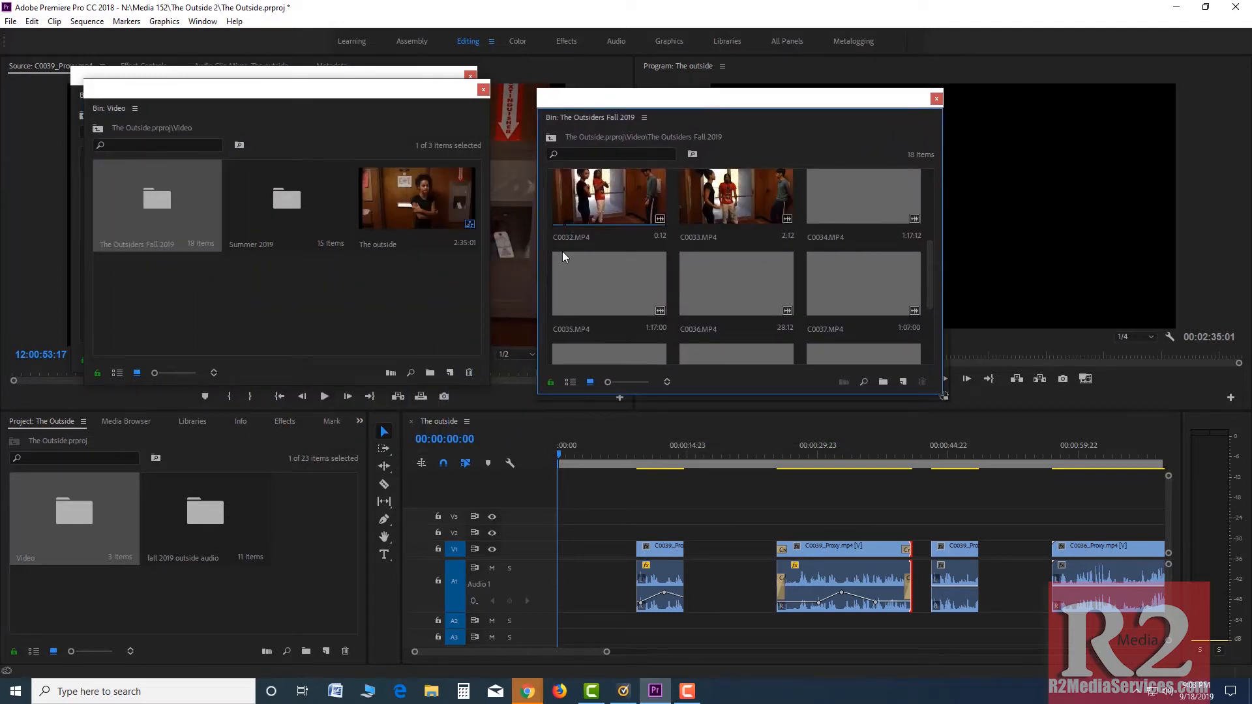
{"action": "scroll", "coordinate": [679, 281], "scroll_direction": "down", "scroll_amount": 3}
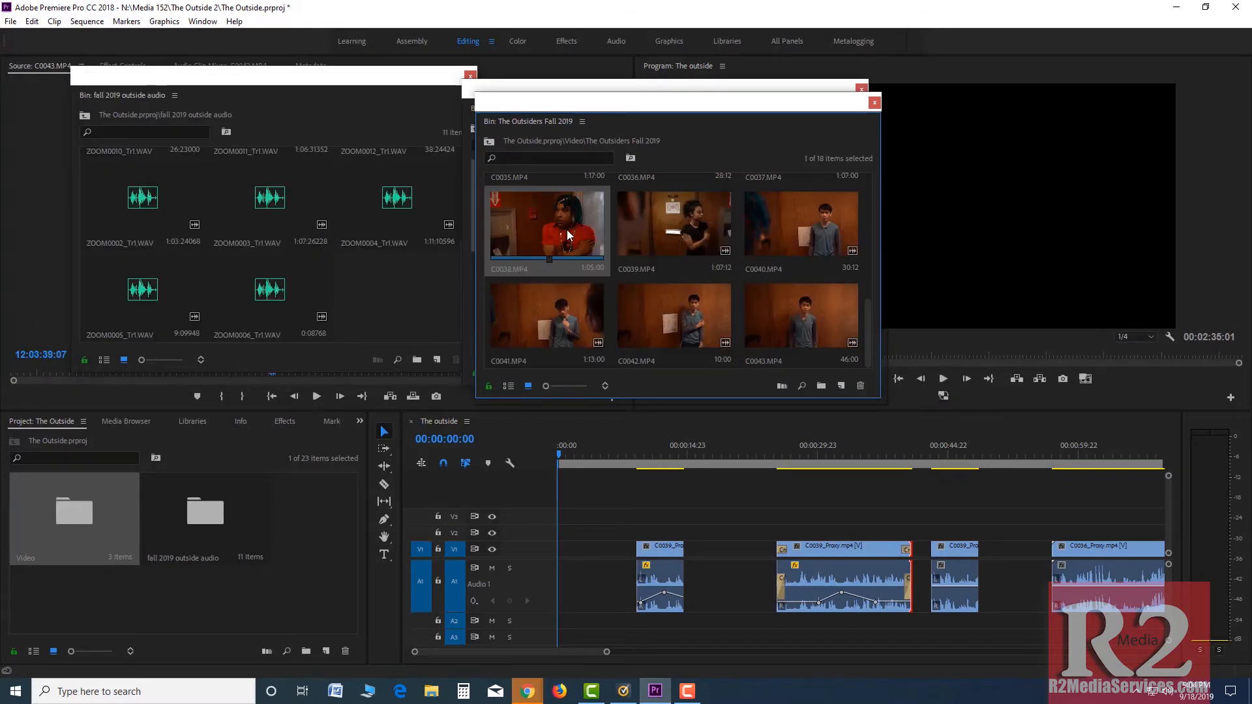
{"action": "left_click", "coordinate": [566, 229]}
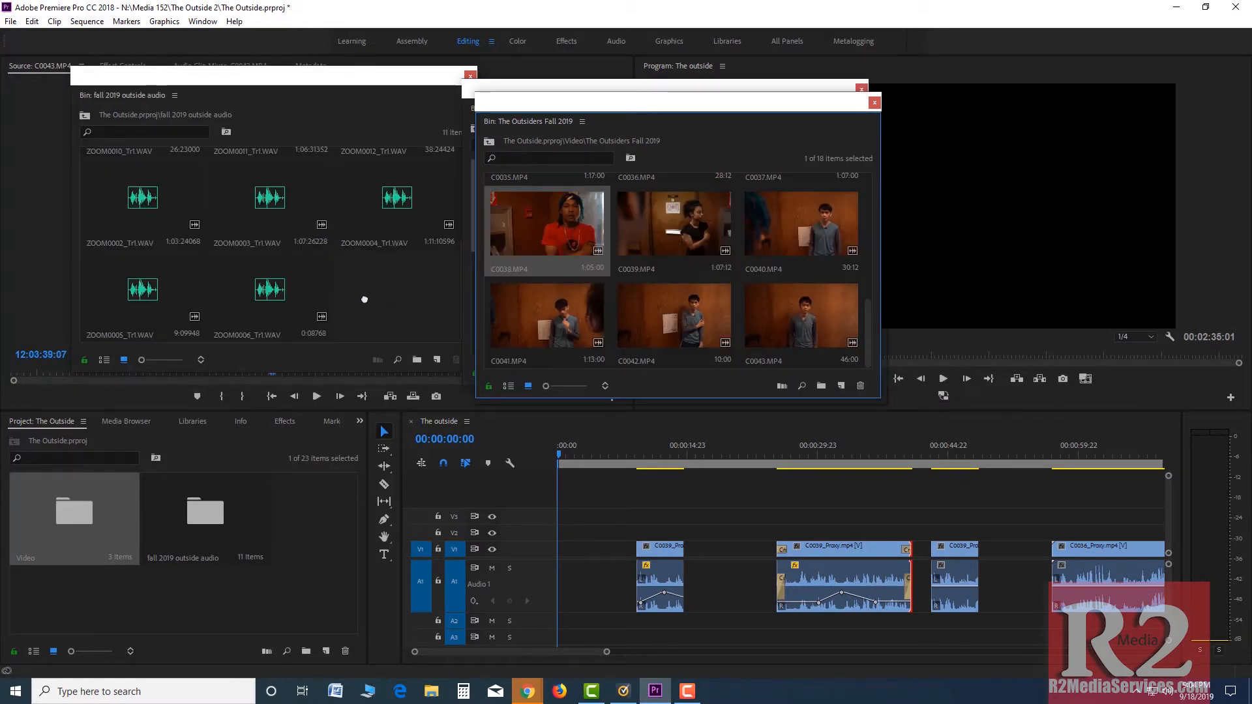
Move C0038.MP4 from The Outsiders Fall 2019 bin into the fall 2019 outside audio bin.
{"action": "mouse_move", "coordinate": [383, 308]}
{"action": "left_mouse_down"}
{"action": "mouse_move", "coordinate": [409, 309]}
{"action": "mouse_move", "coordinate": [397, 309]}
{"action": "left_mouse_up"}
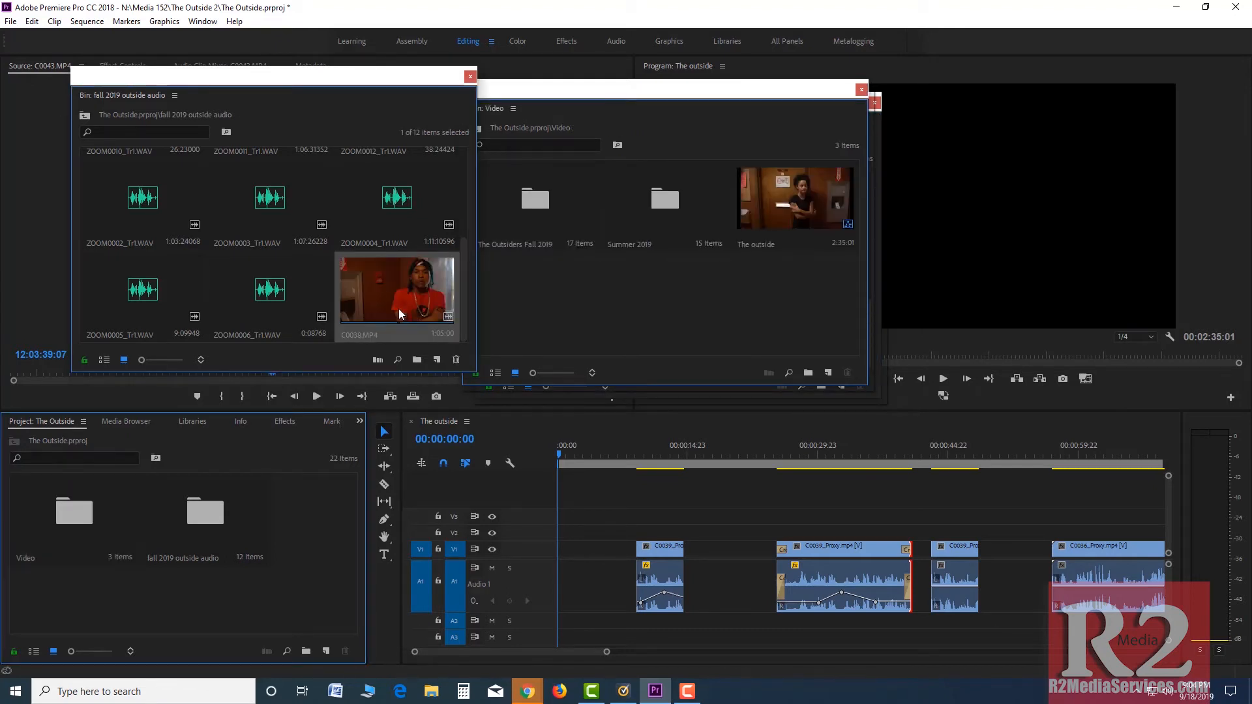
Examine the Merge Clips synchronize point and audio options for ZOOM0006_Tr1.WAV and C0038.MP4, and close the dialog without merging.
{"action": "left_click", "coordinate": [283, 299]}
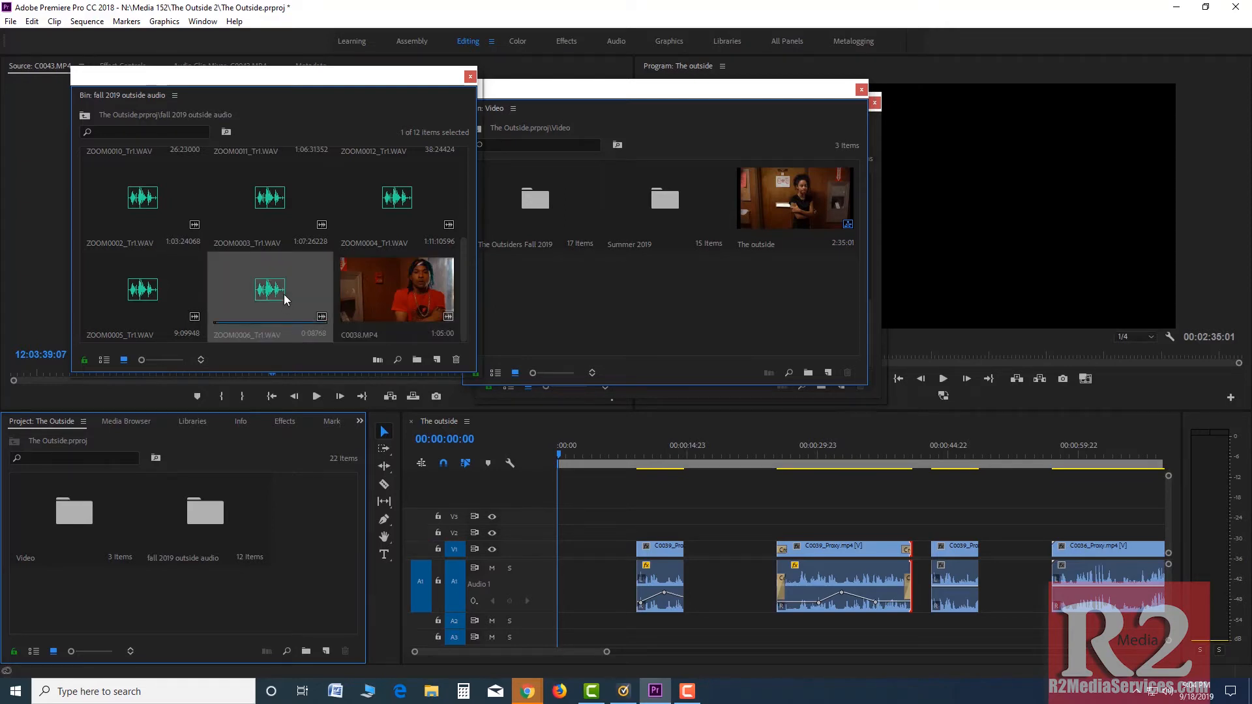
{"action": "left_click", "coordinate": [401, 292], "text": "ctrl"}
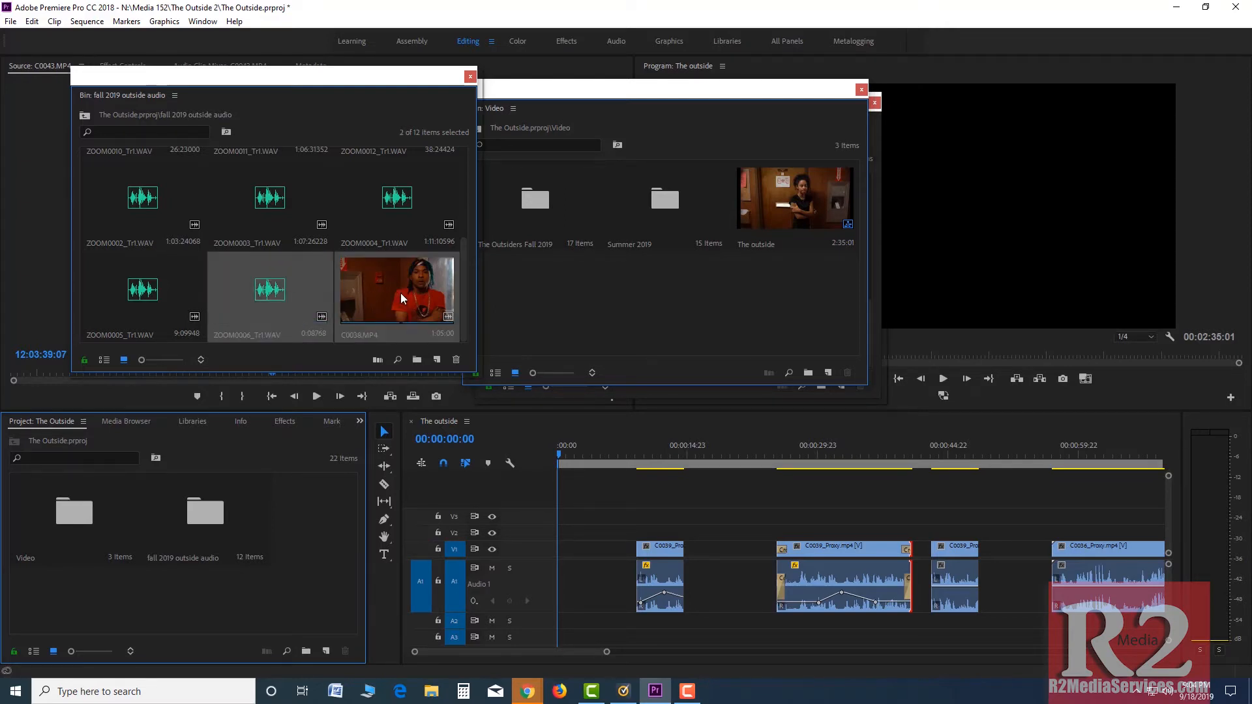
{"action": "right_click", "coordinate": [399, 287]}
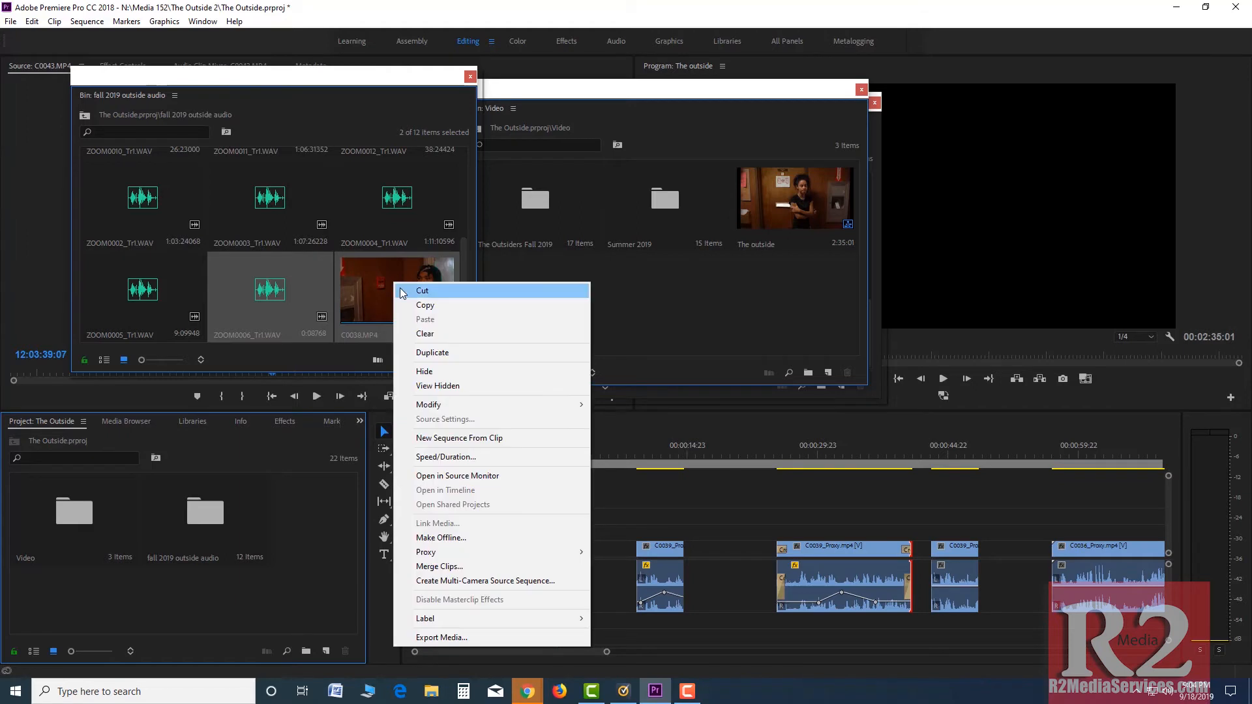
{"action": "left_click", "coordinate": [483, 572]}
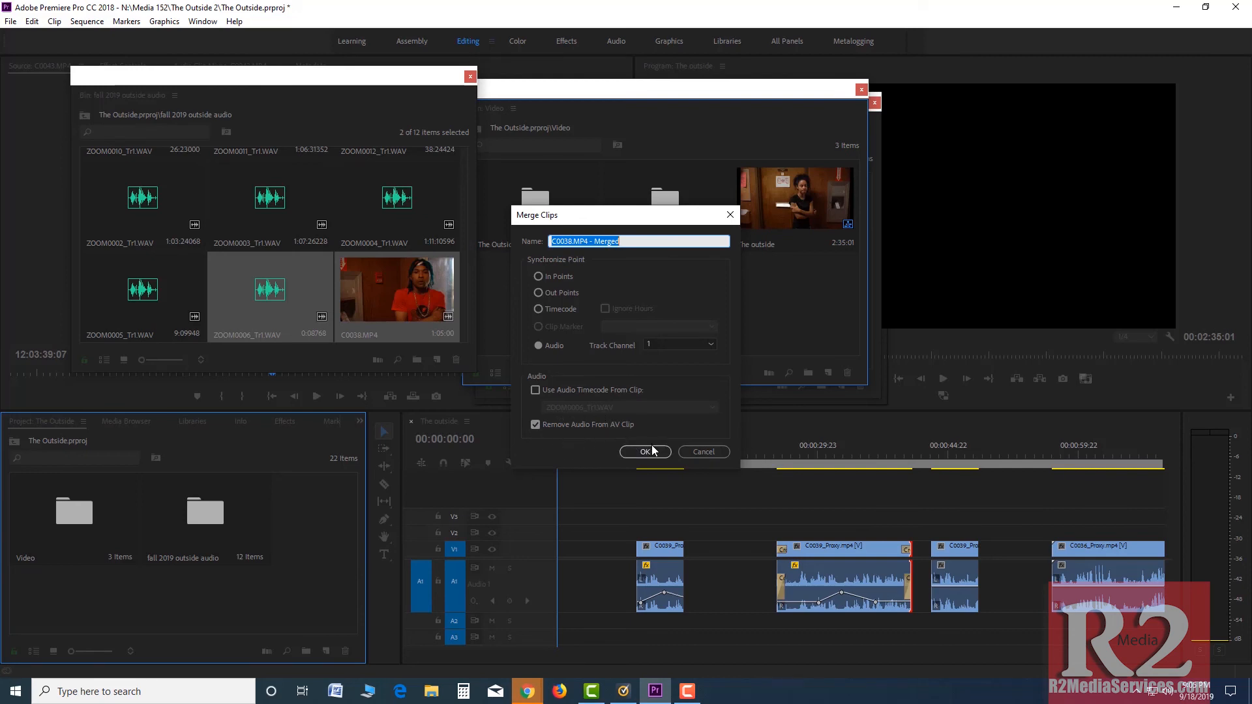
{"action": "left_click", "coordinate": [733, 216]}
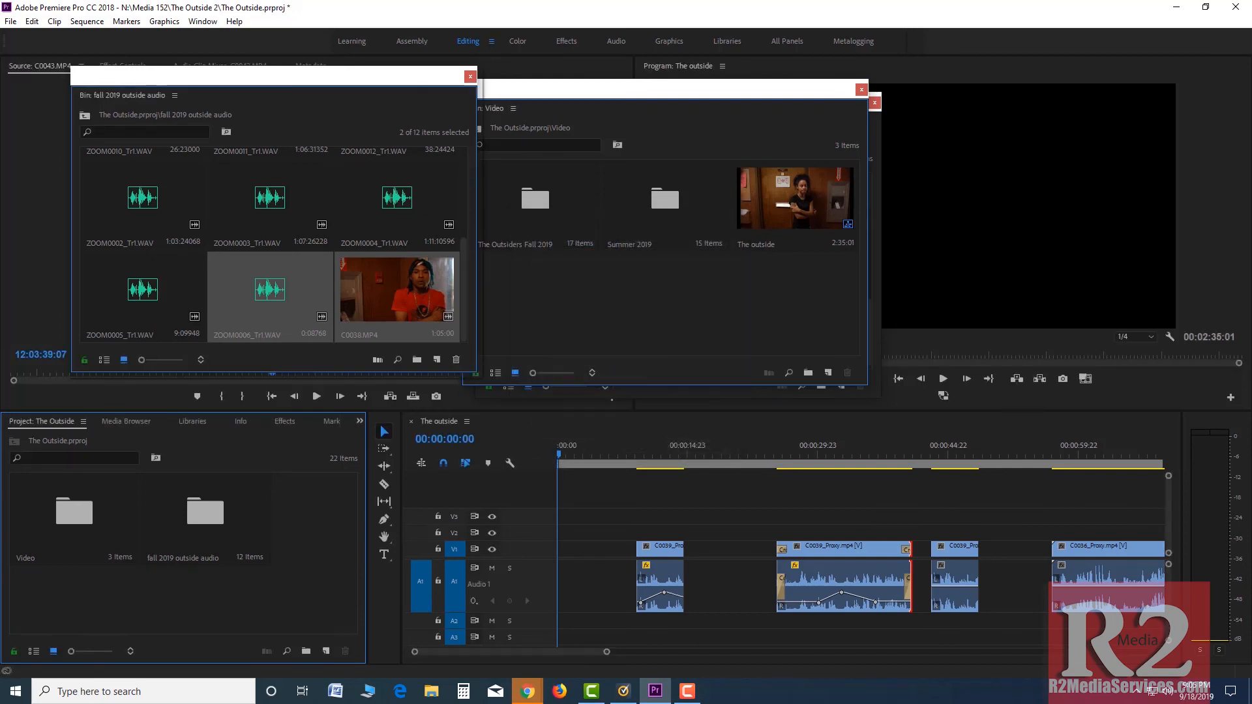